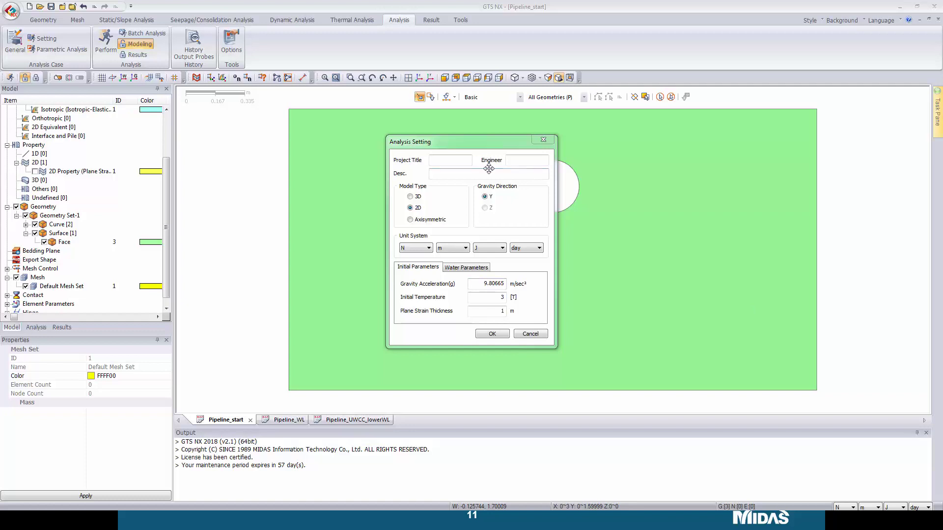
# Review the water parameters and confirm 2D analysis settings in N, m, J and day.
pyautogui.click(457, 269)
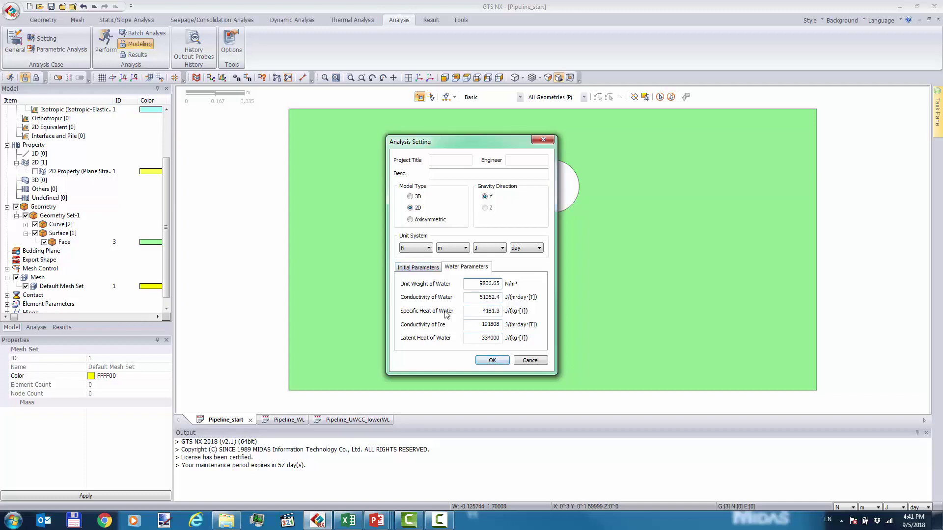
pyautogui.click(501, 248)
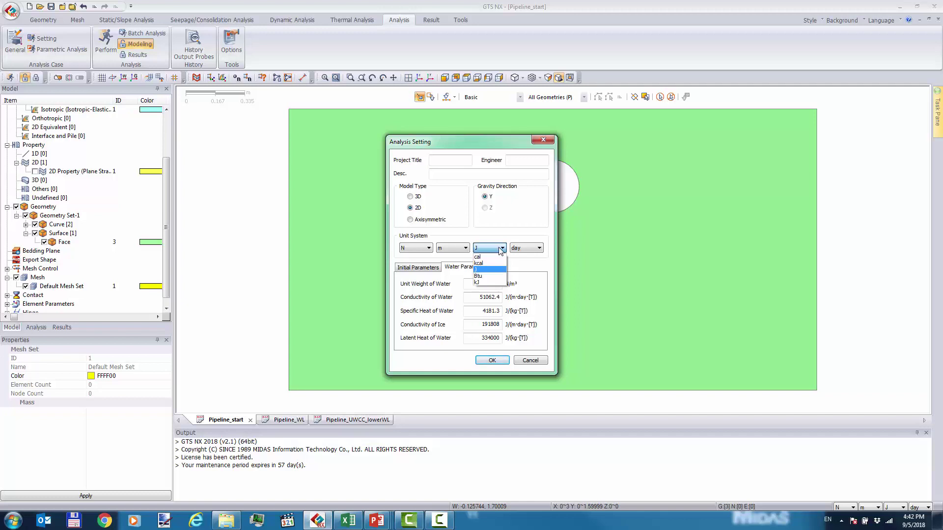
pyautogui.click(540, 279)
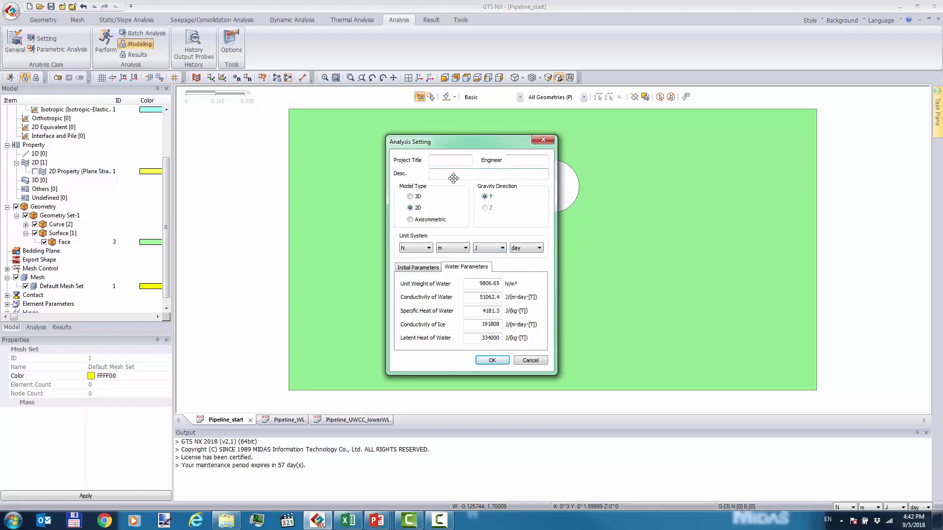
pyautogui.click(489, 360)
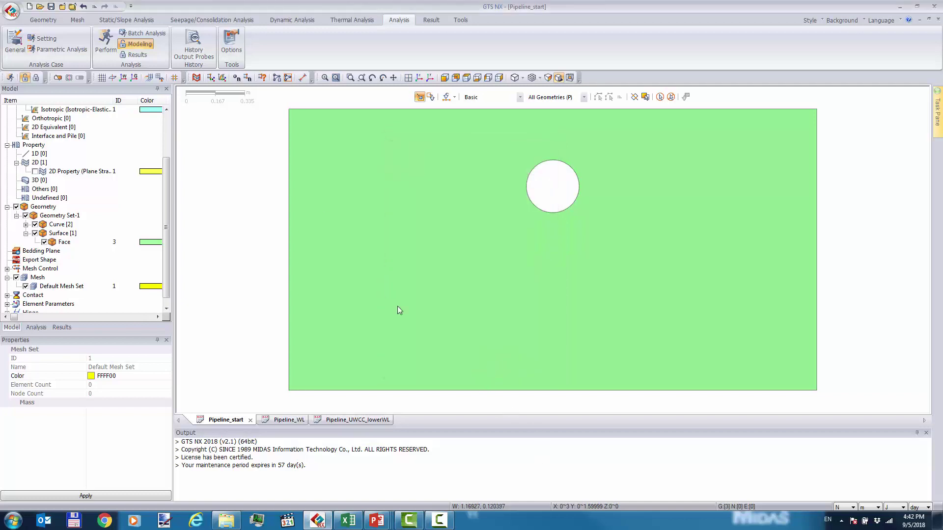
pyautogui.click(302, 78)
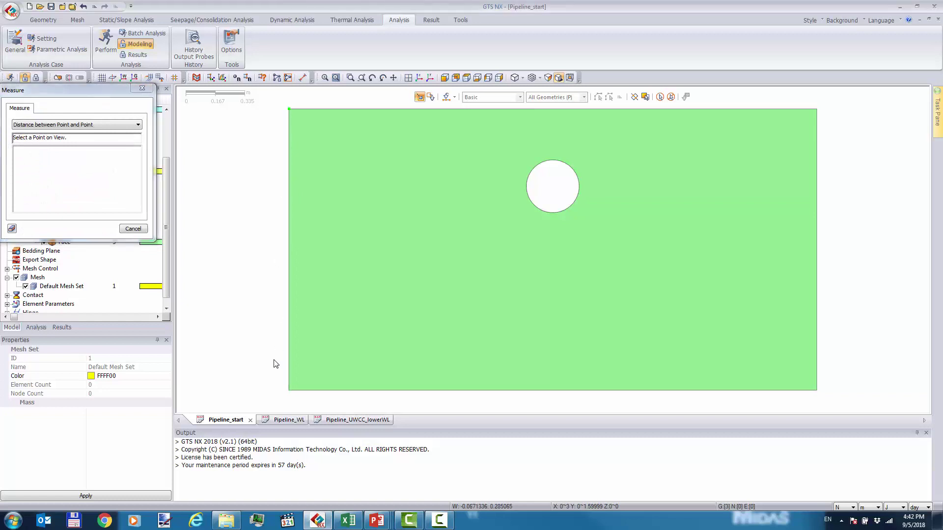
pyautogui.click(289, 390)
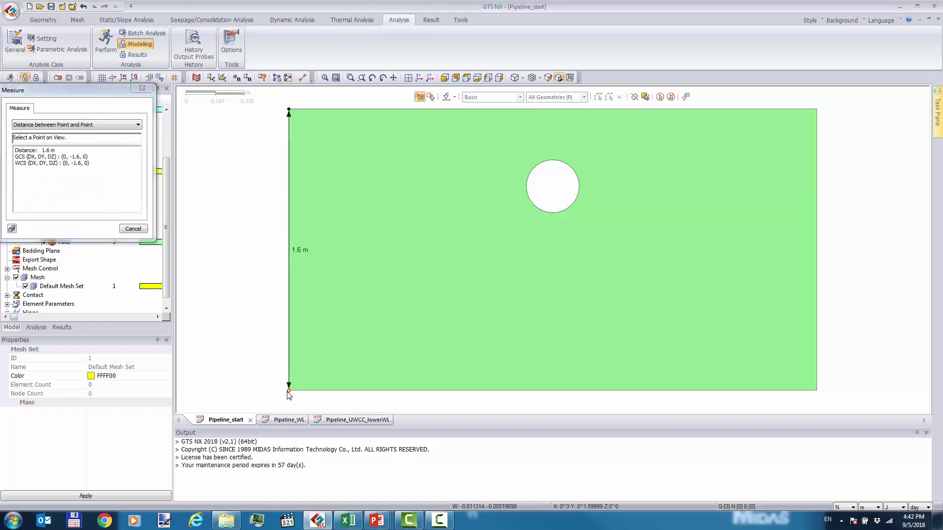
pyautogui.click(288, 391)
pyautogui.click(816, 391)
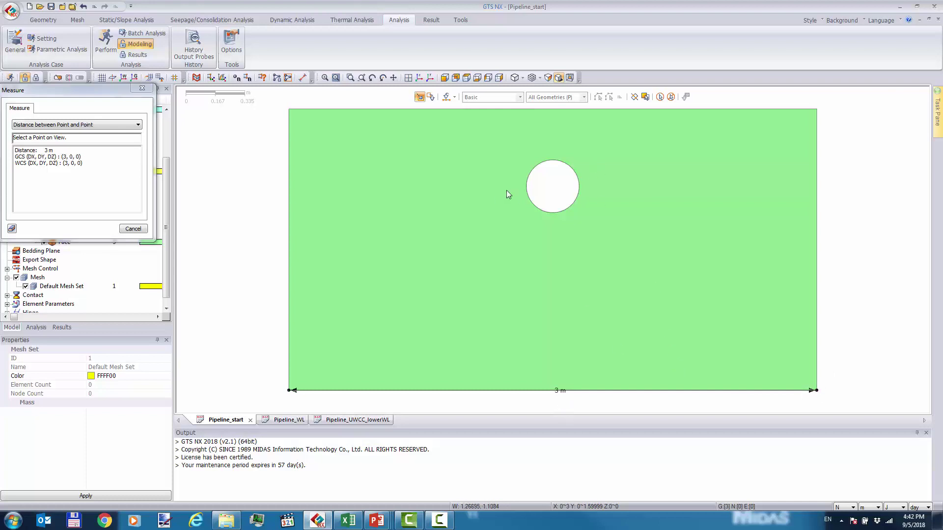
pyautogui.click(552, 187)
pyautogui.click(579, 187)
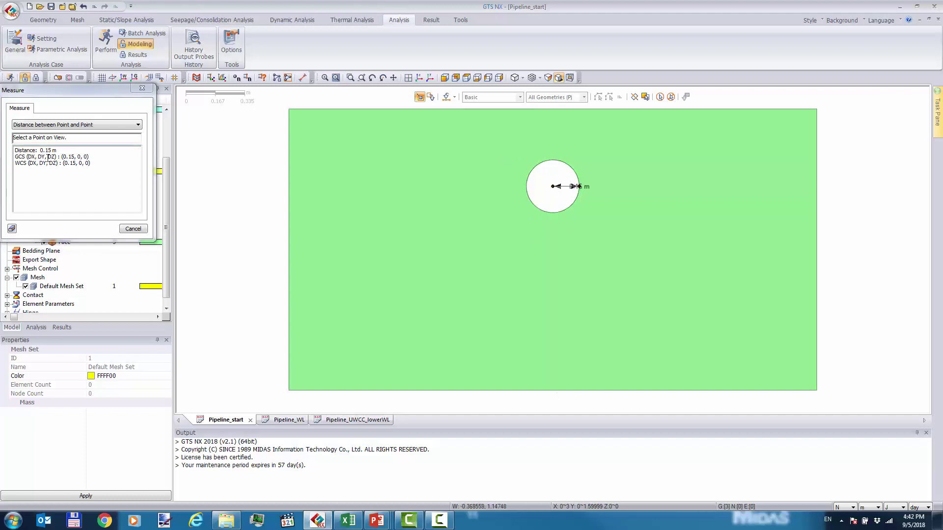
pyautogui.click(133, 229)
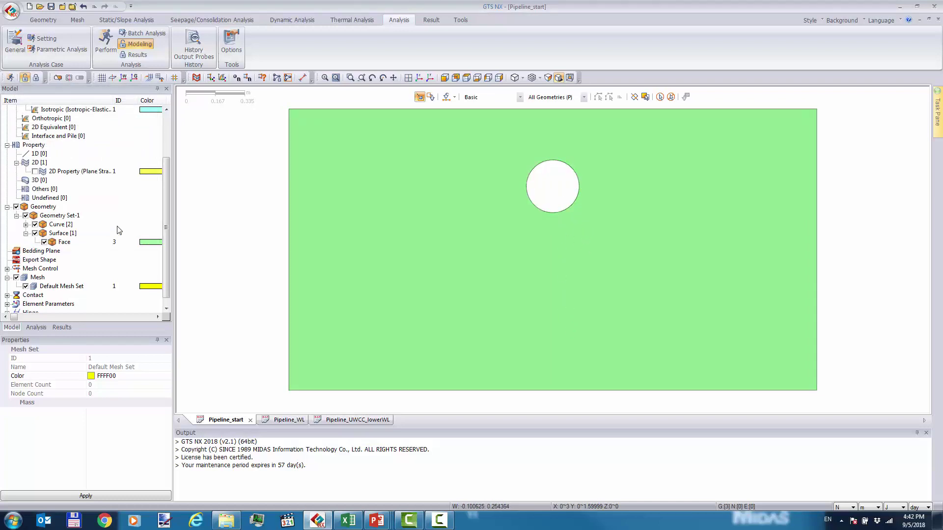
pyautogui.moveTo(166, 284); pyautogui.dragTo(167, 207)
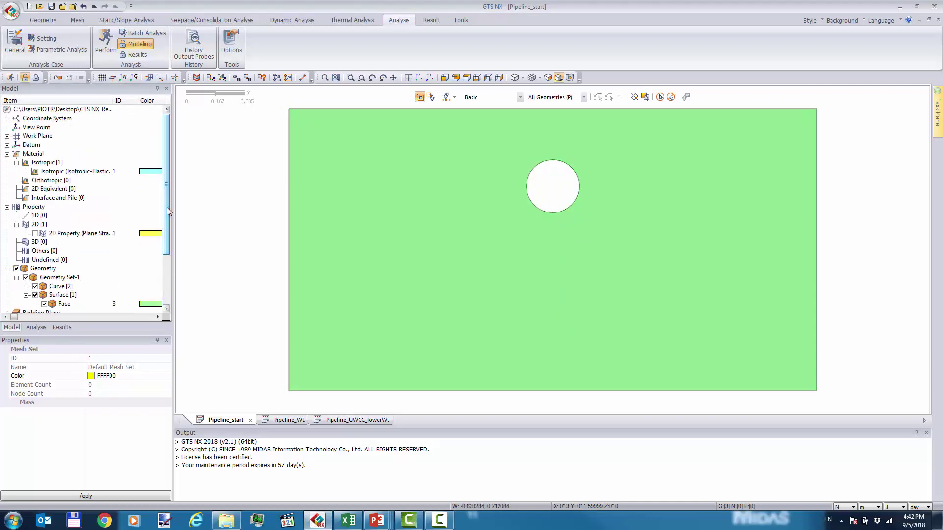
pyautogui.rightClick(92, 172)
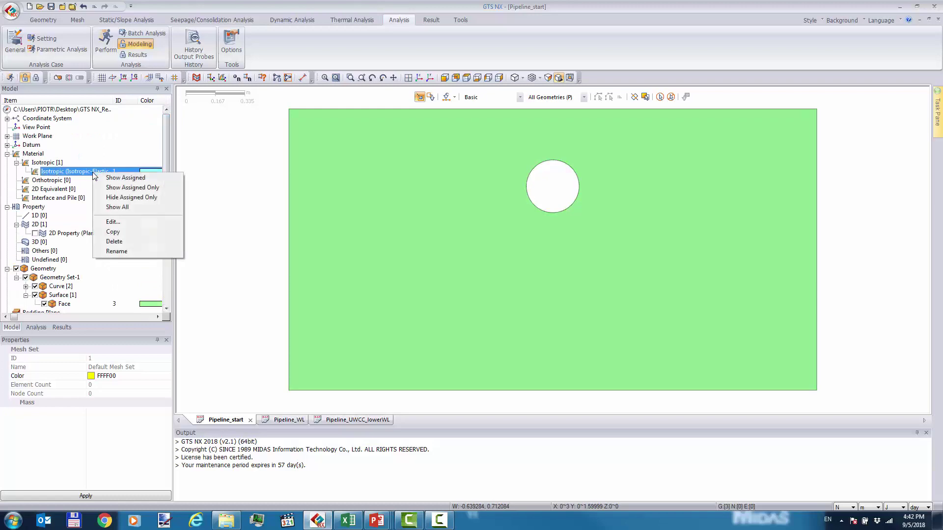
pyautogui.click(112, 224)
pyautogui.click(70, 138)
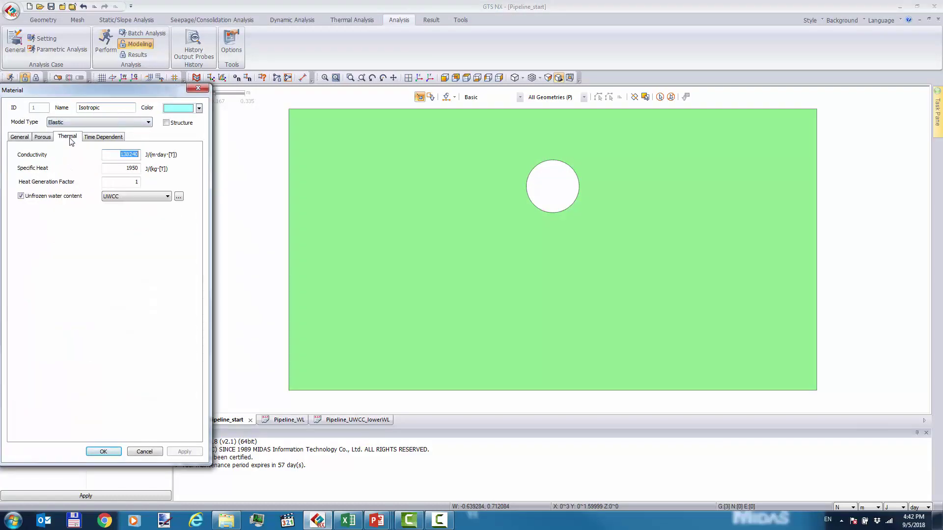
pyautogui.moveTo(86, 92); pyautogui.dragTo(232, 64)
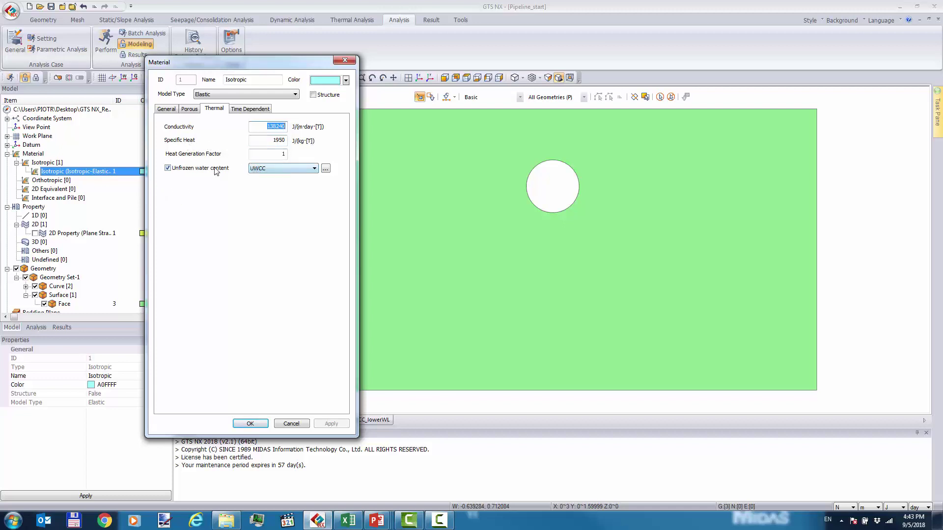
pyautogui.click(269, 167)
pyautogui.click(269, 167)
pyautogui.click(257, 424)
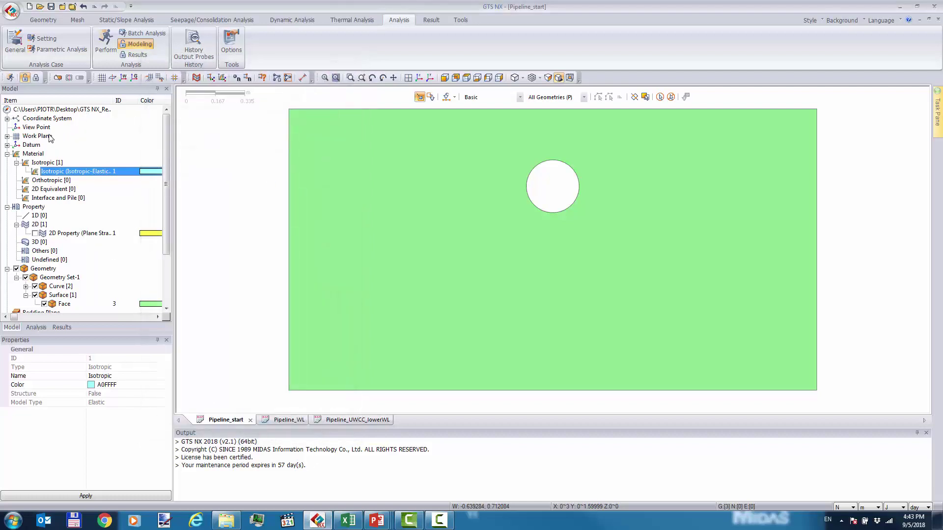
# Open the UWCC general function to see its temperature table and curve.
pyautogui.click(36, 327)
pyautogui.click(7, 119)
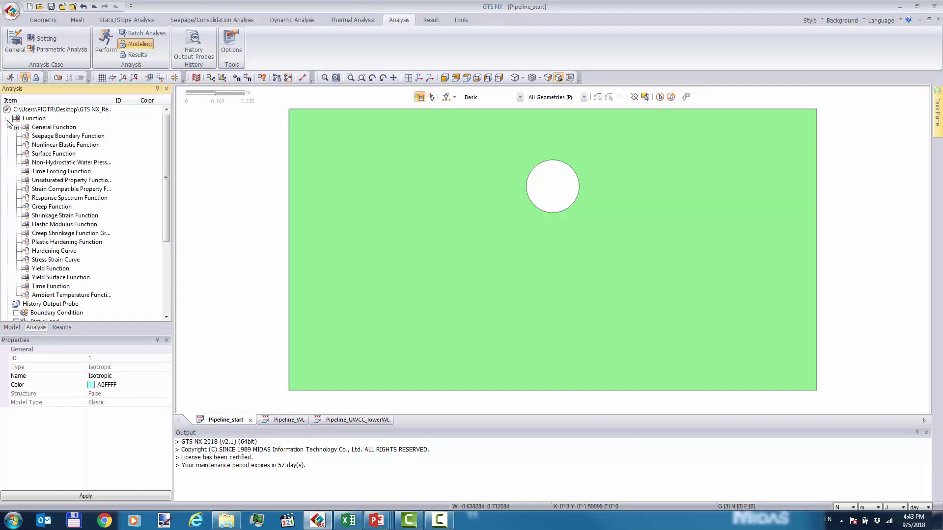
pyautogui.click(16, 128)
pyautogui.click(42, 137)
pyautogui.rightClick(47, 135)
pyautogui.click(64, 141)
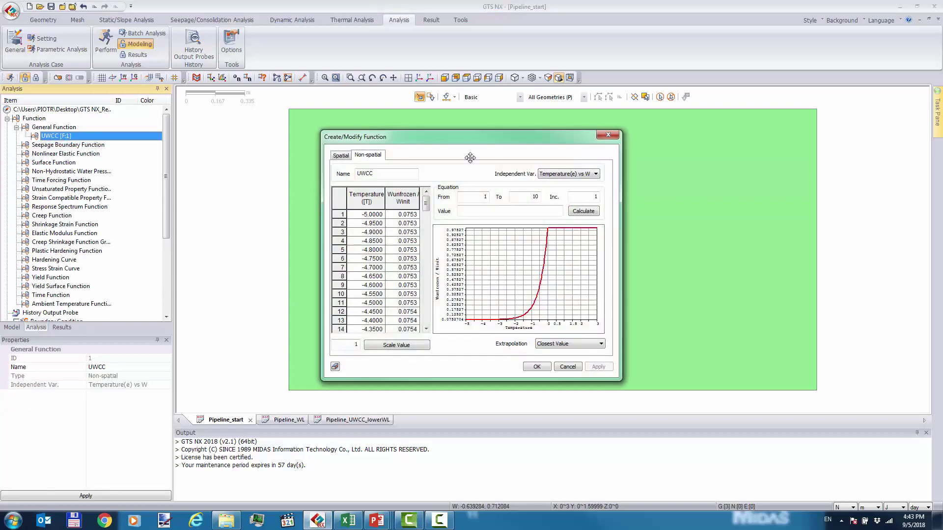
# Bring up the Excel Unfrozen Water Content Curve sheet alongside the function editor.
pyautogui.moveTo(459, 137); pyautogui.dragTo(477, 119)
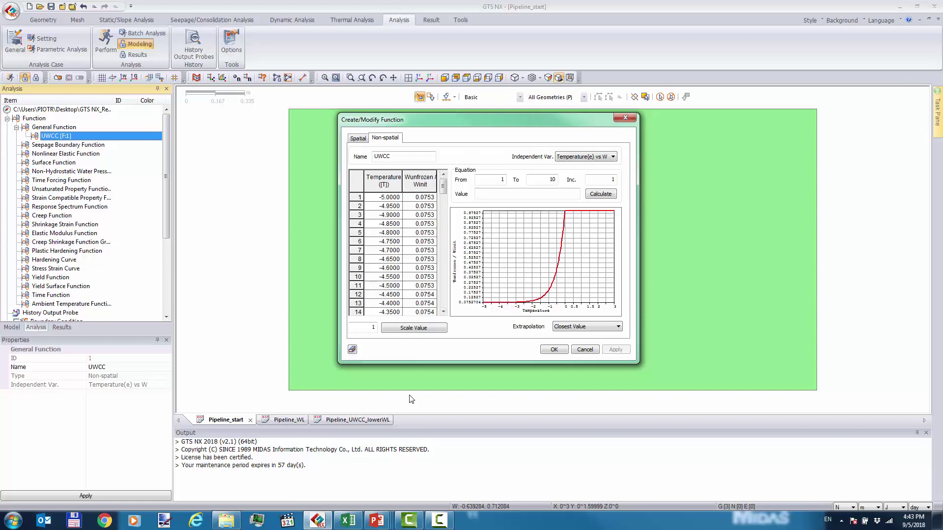
pyautogui.click(348, 520)
pyautogui.click(270, 254)
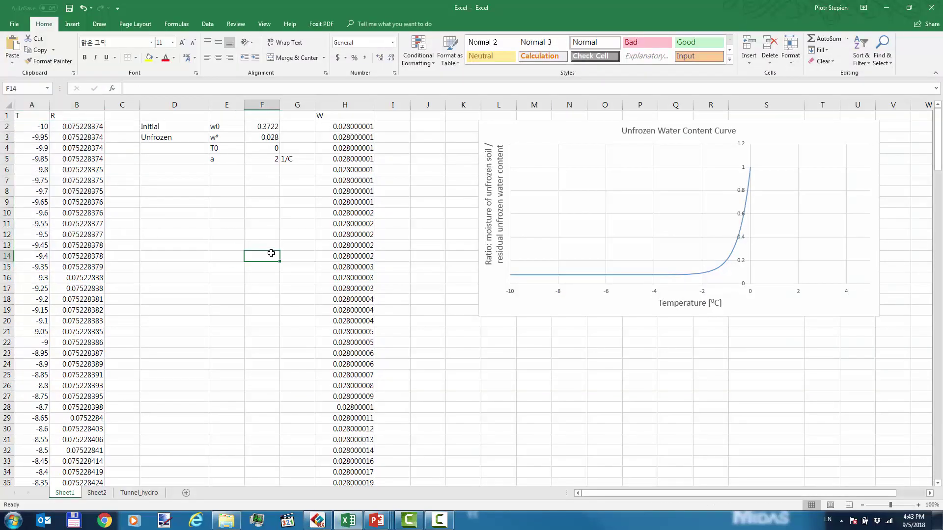
# Inspect the w0 and w* values and the W and B2 ratio formulas, then return to GTS NX.
pyautogui.click(263, 127)
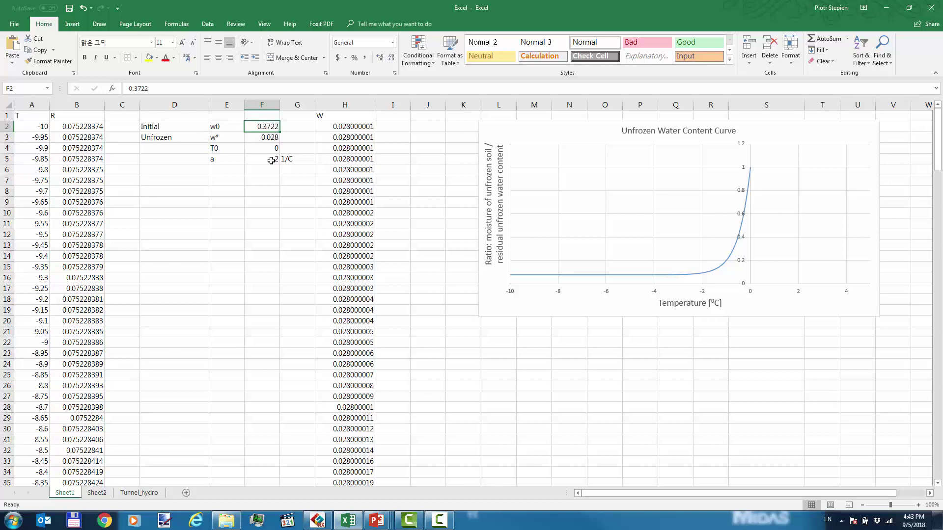
pyautogui.click(256, 139)
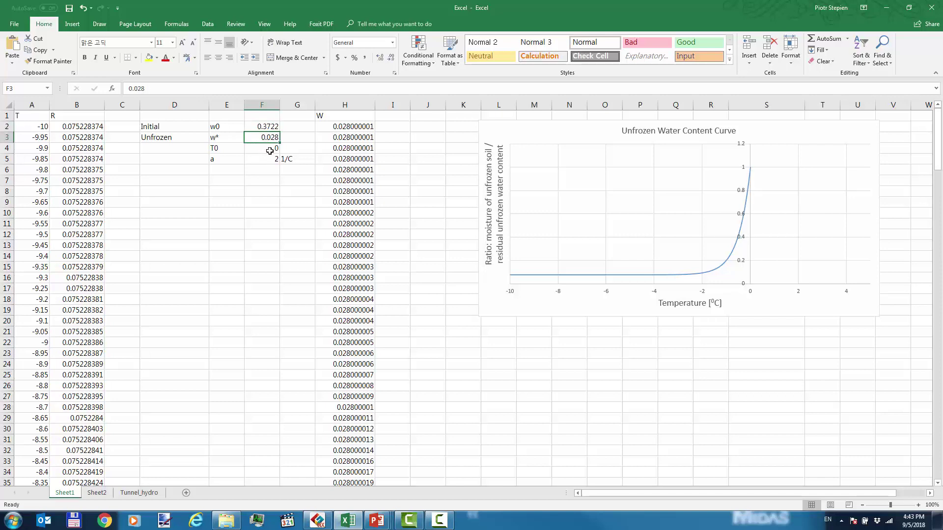
pyautogui.click(338, 126)
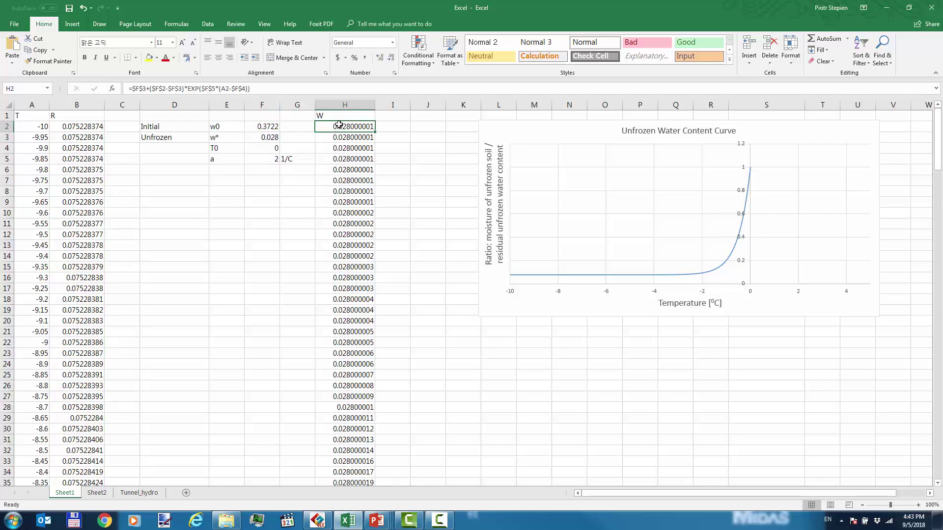
pyautogui.doubleClick(339, 126)
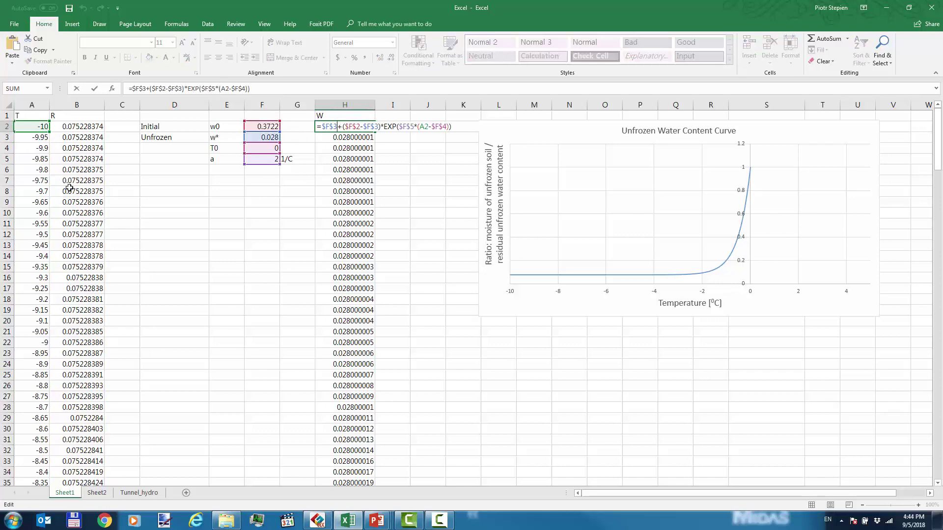
pyautogui.doubleClick(81, 127)
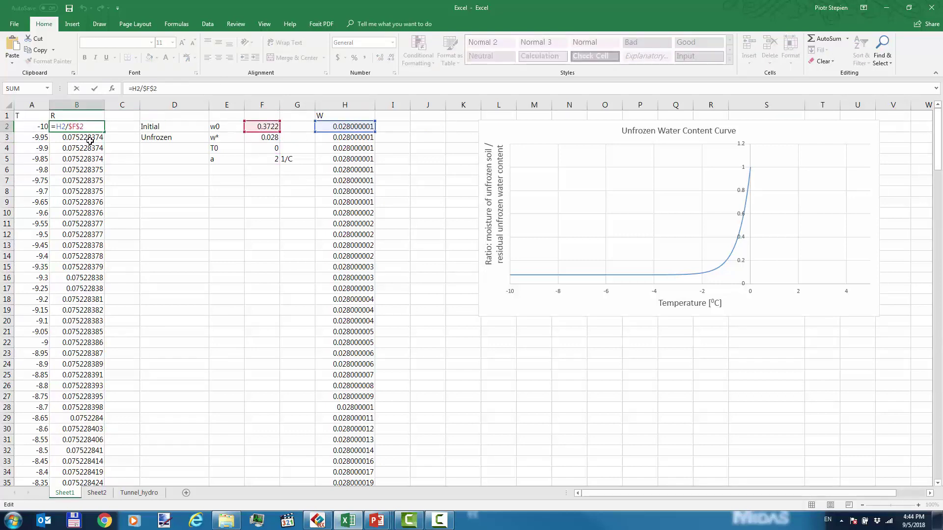
pyautogui.click(277, 269)
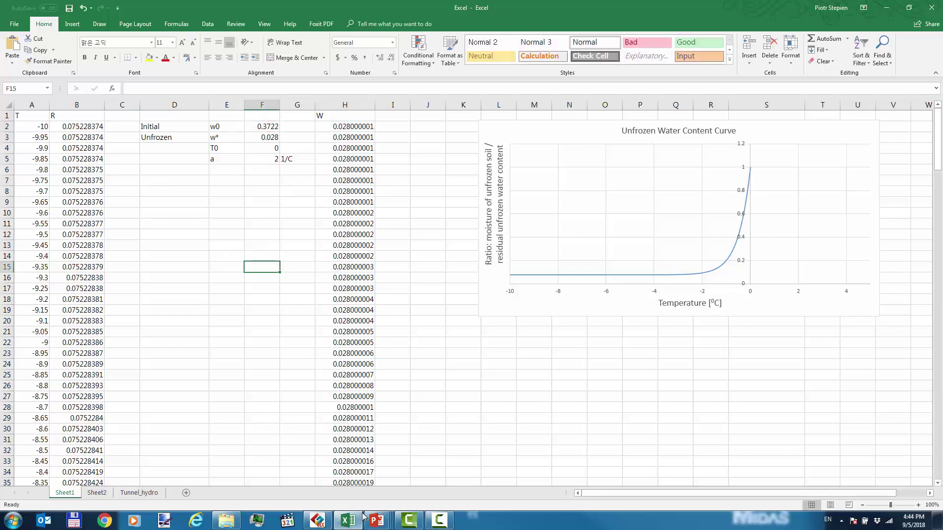
pyautogui.click(318, 521)
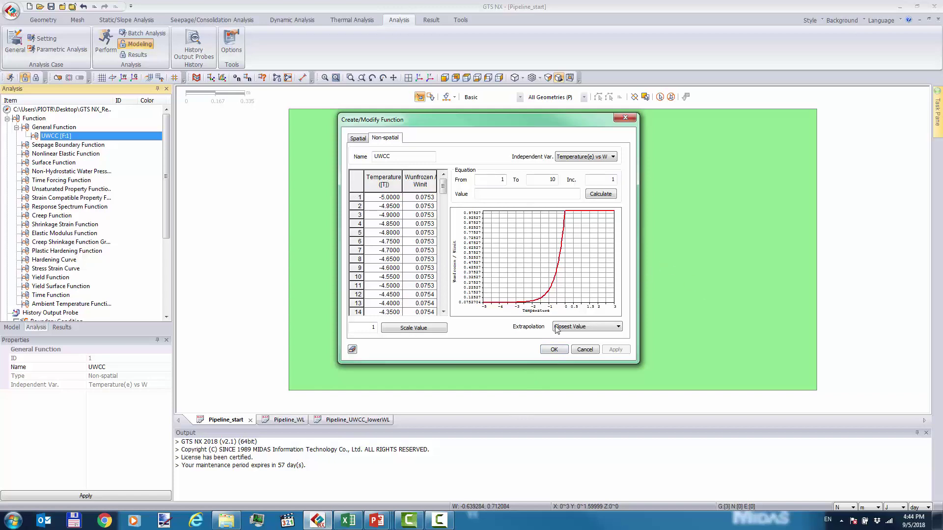
# Close the UWCC editor, show the model tree's 2D plane strain property, and bring up Mesh commands.
pyautogui.click(562, 349)
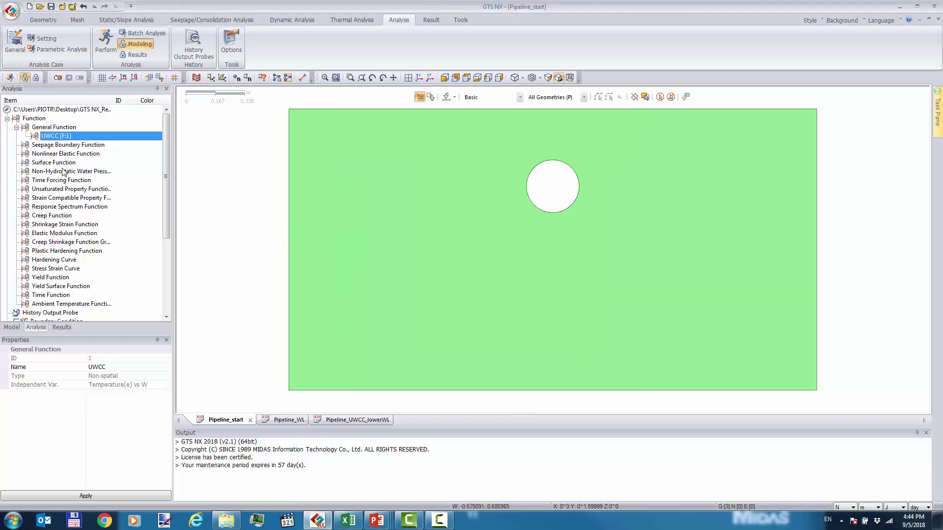
pyautogui.click(16, 127)
pyautogui.click(8, 119)
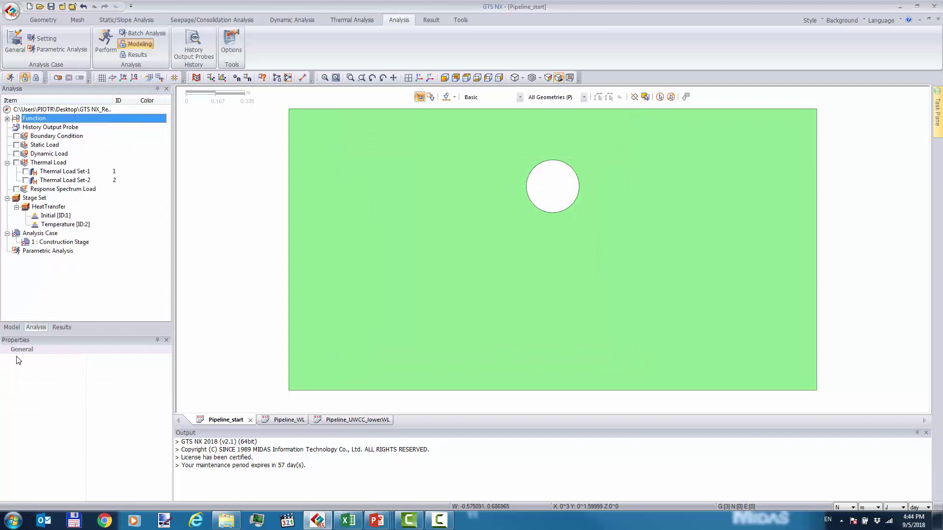
pyautogui.click(12, 327)
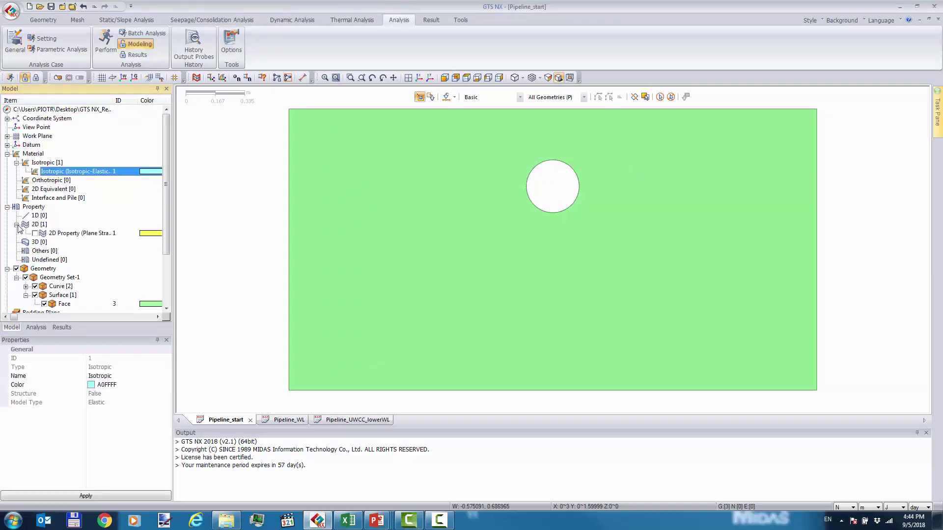
pyautogui.click(35, 233)
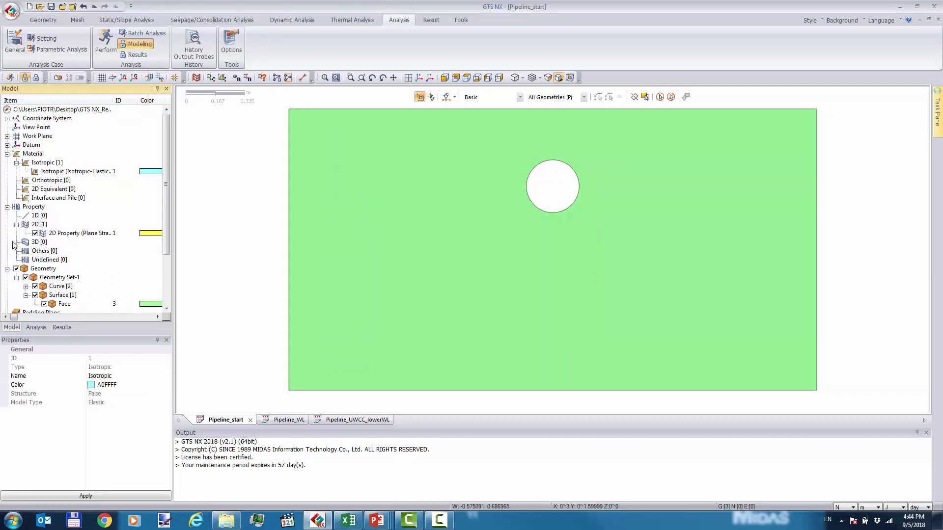
pyautogui.scroll(-3, 15, 246)
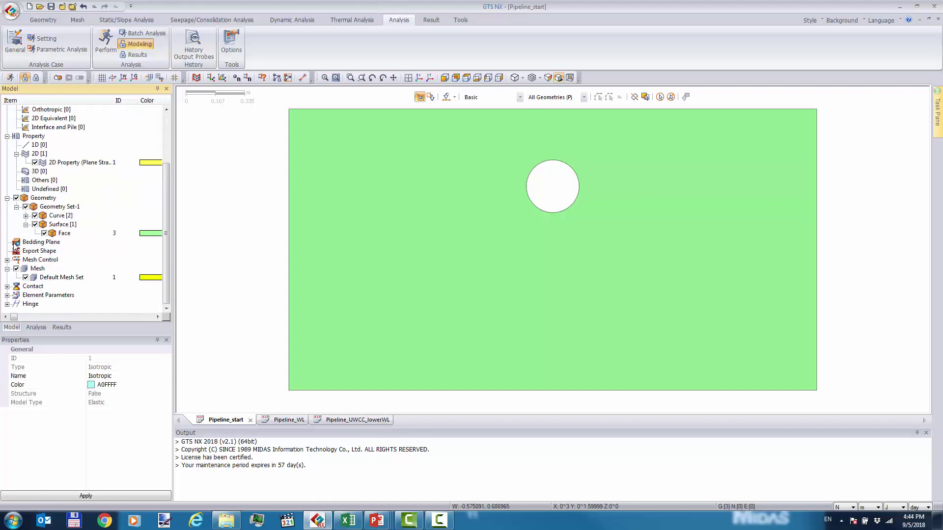
pyautogui.click(77, 19)
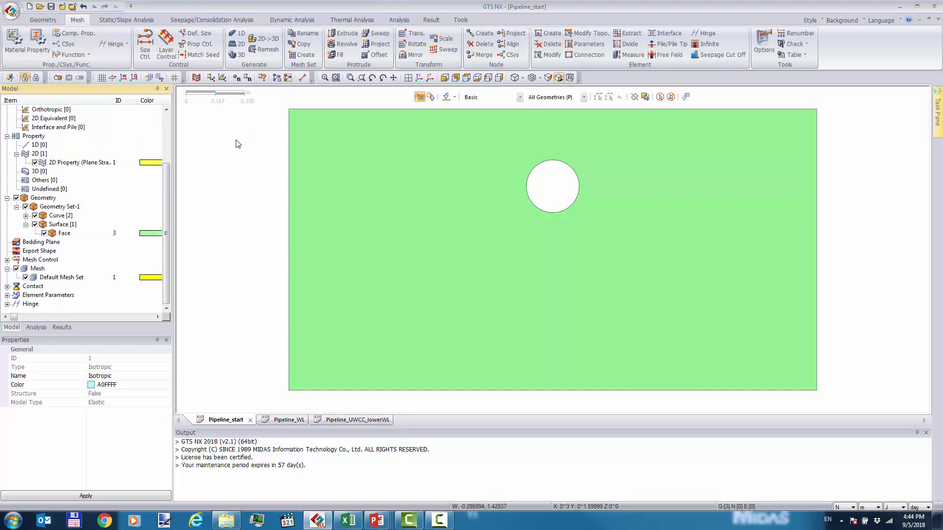
# Add a Layer Control on the soil face offset from the pipe circle: 5 layers, 0.1 m height.
pyautogui.click(166, 44)
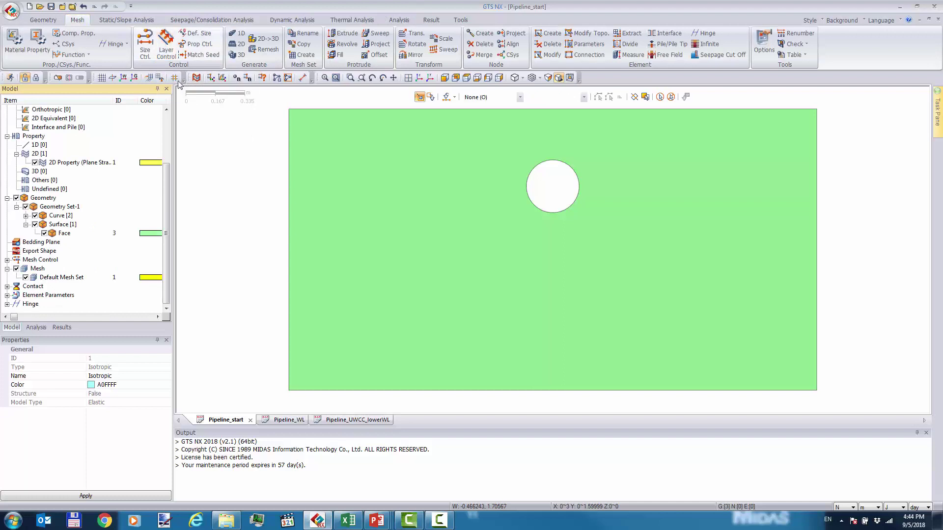
pyautogui.moveTo(79, 90); pyautogui.dragTo(199, 144)
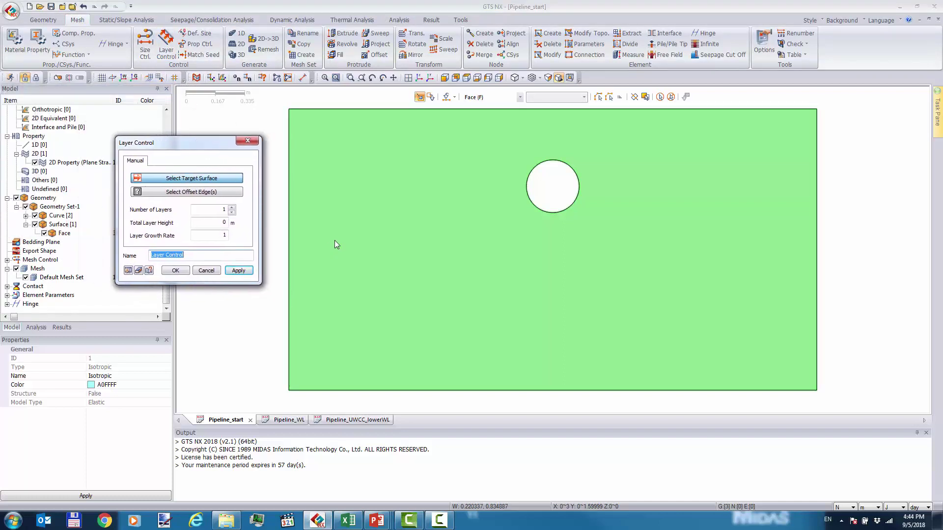
pyautogui.click(387, 223)
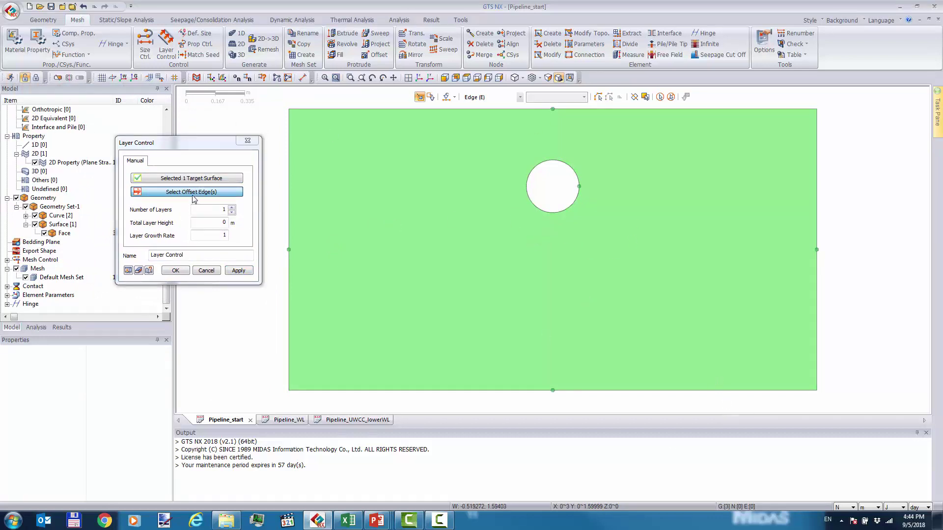
pyautogui.click(550, 212)
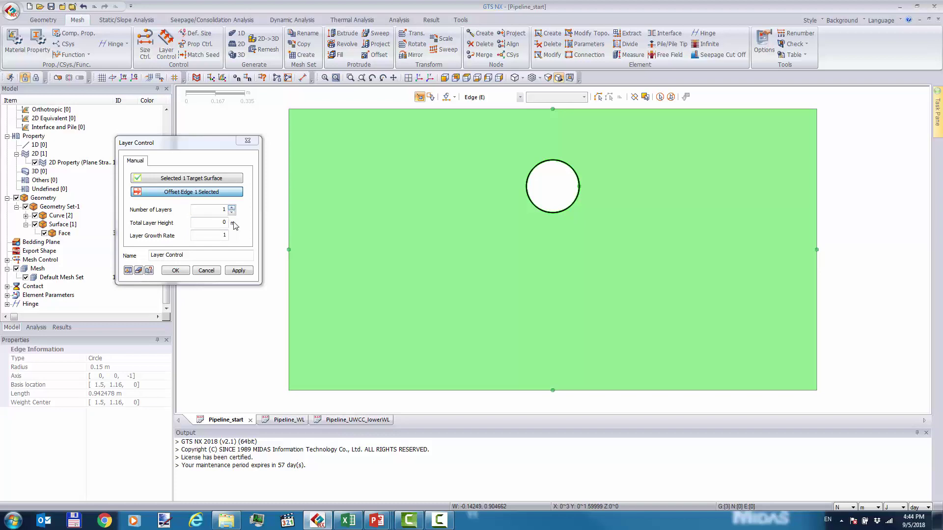
pyautogui.doubleClick(221, 210)
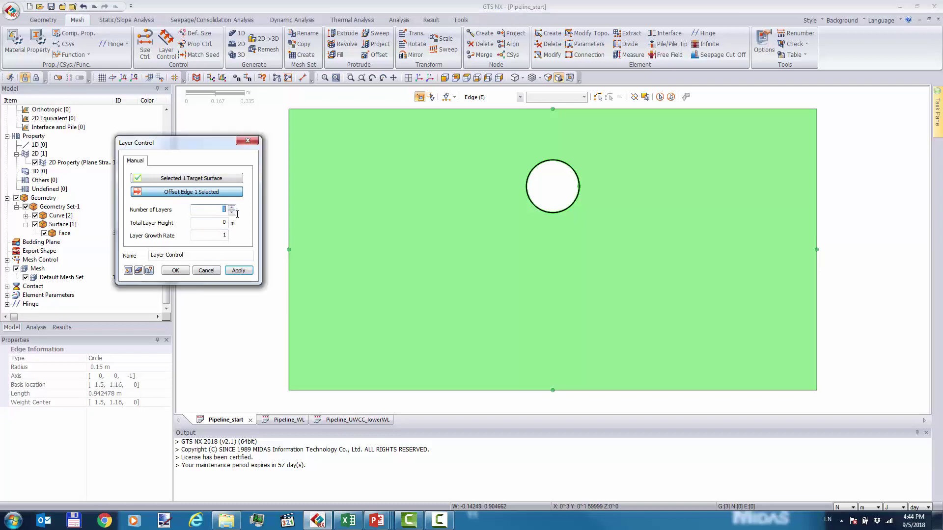
pyautogui.doubleClick(221, 224)
pyautogui.click(175, 270)
pyautogui.click(240, 43)
# Auto-mesh the soil face with element size 0.05 and the 2D Property.
pyautogui.click(470, 208)
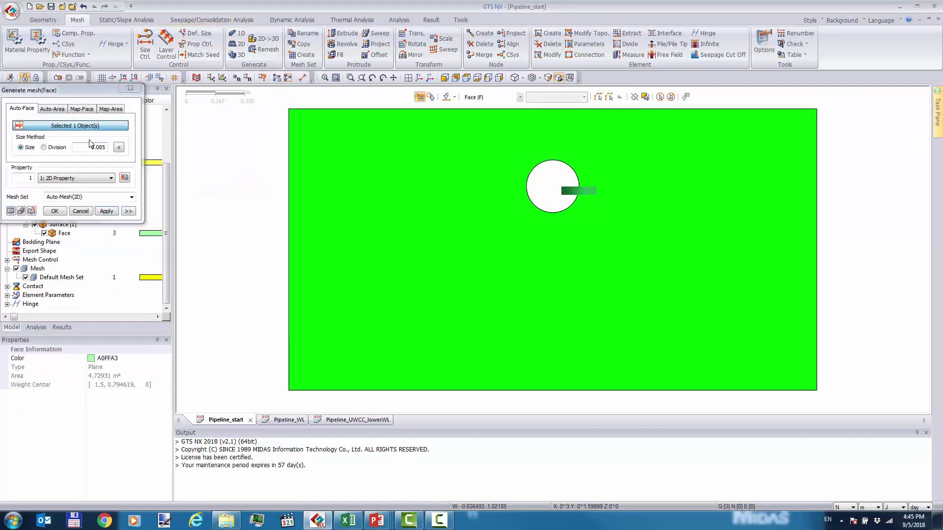
pyautogui.moveTo(102, 150); pyautogui.dragTo(123, 153)
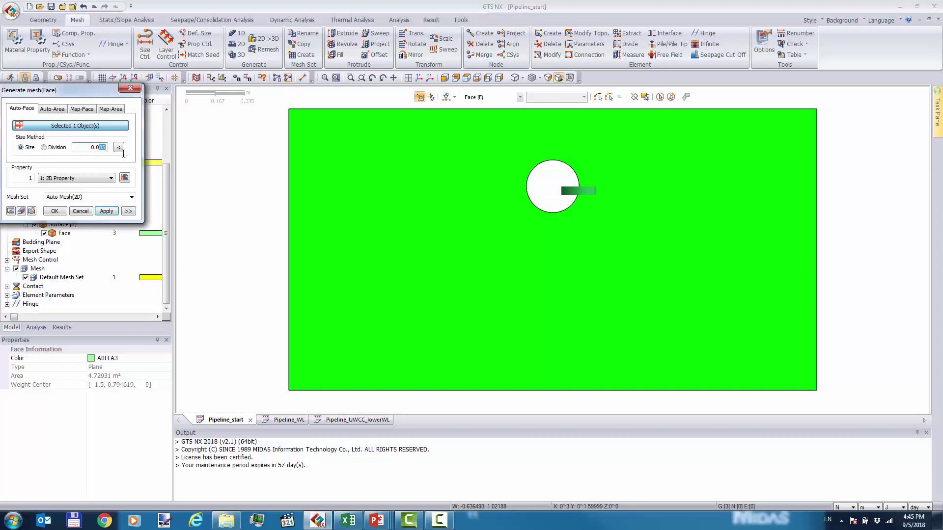
pyautogui.click(51, 214)
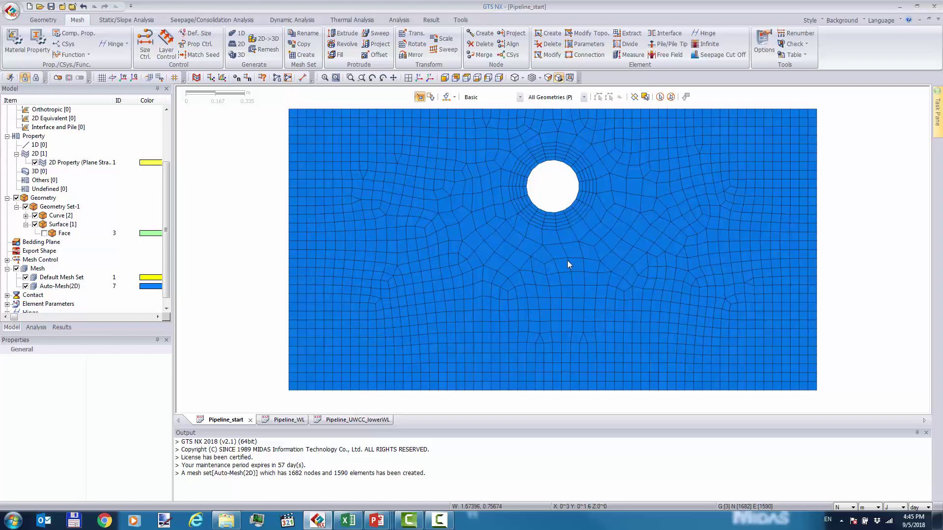
# Check the 1590-element Auto-Mesh(2D), then show the analysis tree and Thermal Analysis commands.
pyautogui.scroll(1, 540, 210)
pyautogui.scroll(-1, 540, 211)
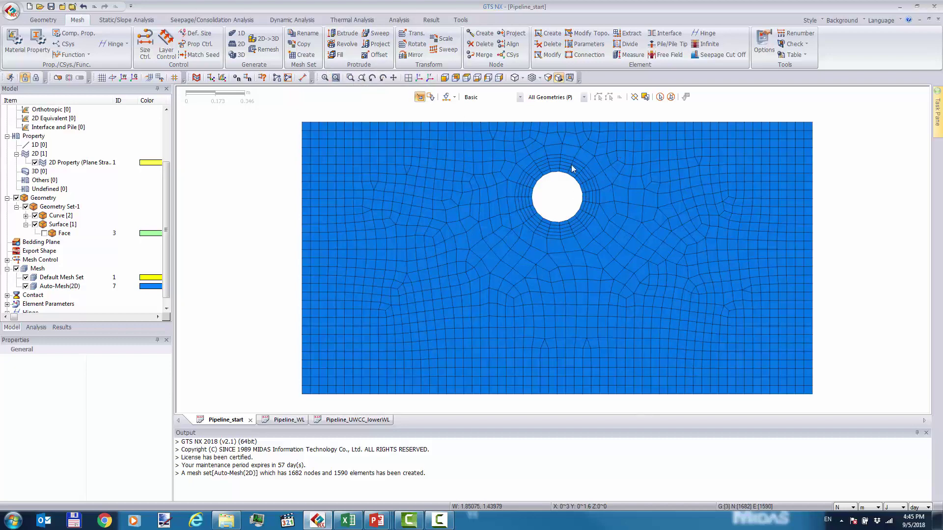
pyautogui.click(38, 326)
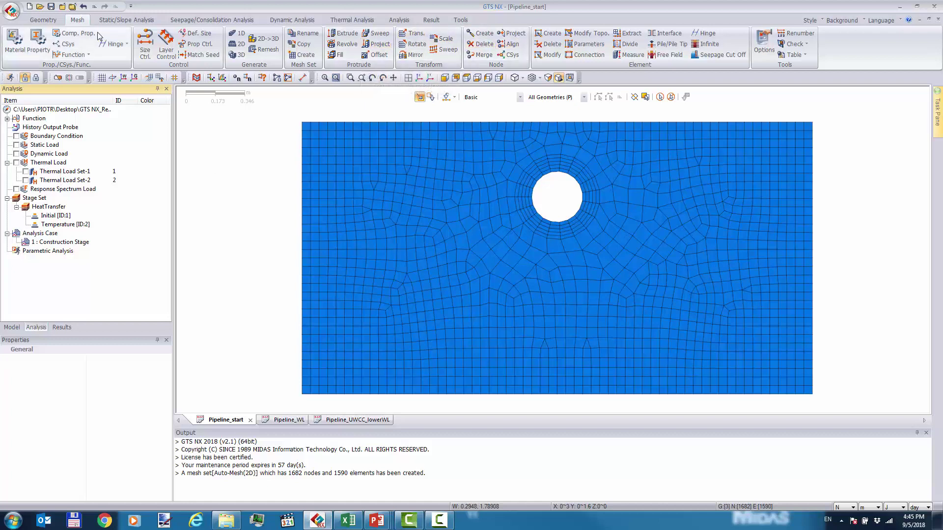
pyautogui.click(366, 22)
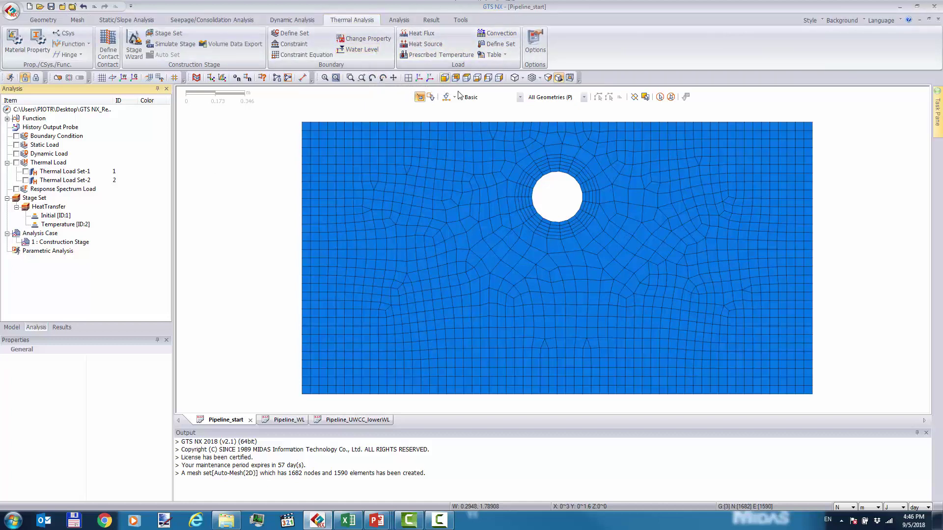
# Prescribe temperature 3 on the 61 top ground-surface nodes in Thermal Load Set-1.
pyautogui.click(422, 58)
pyautogui.click(120, 194)
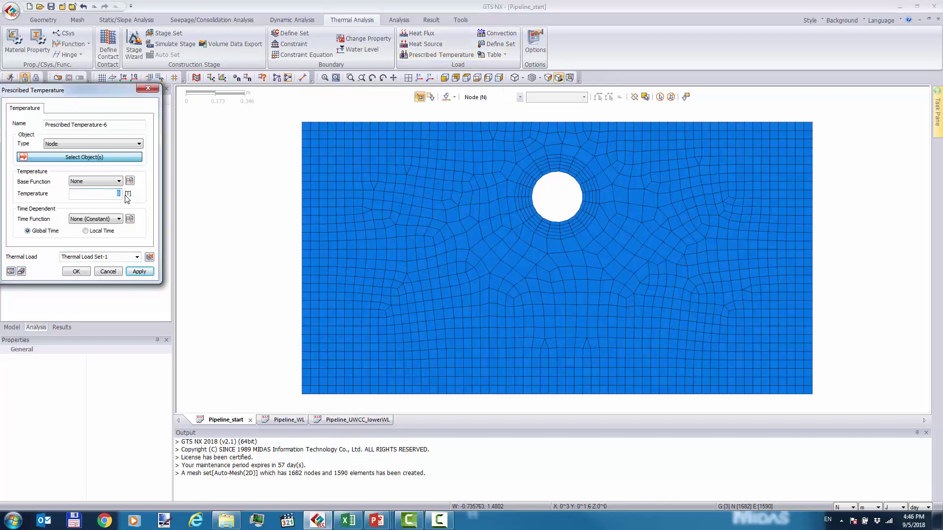
pyautogui.write('3')
pyautogui.moveTo(274, 111); pyautogui.dragTo(844, 128)
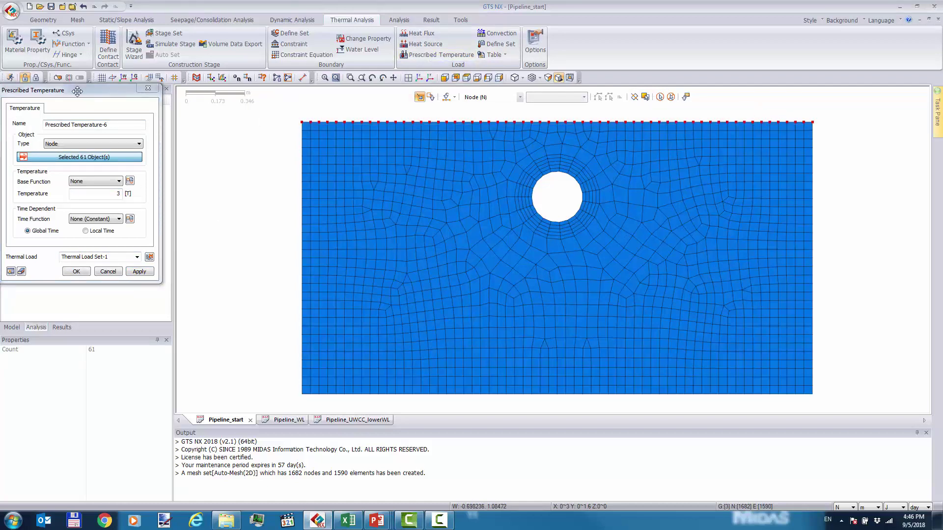
pyautogui.moveTo(74, 94); pyautogui.dragTo(178, 128)
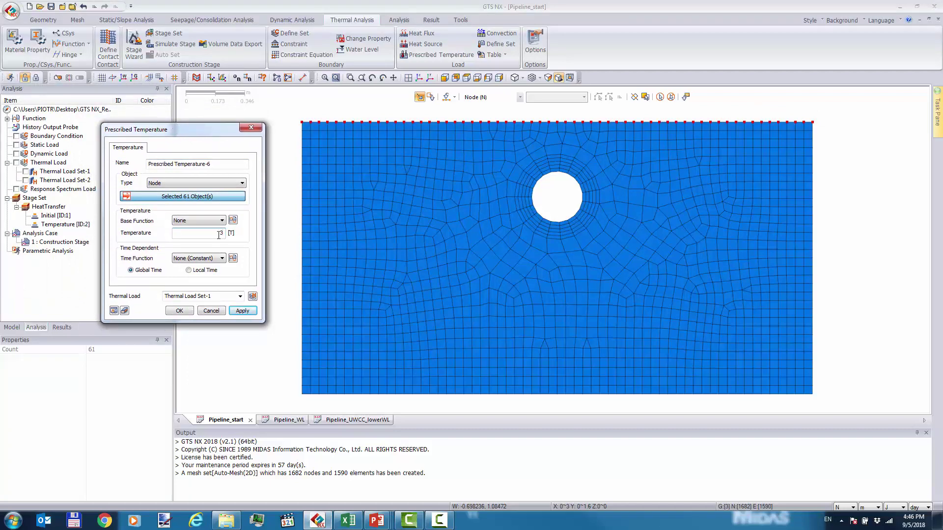
pyautogui.click(242, 310)
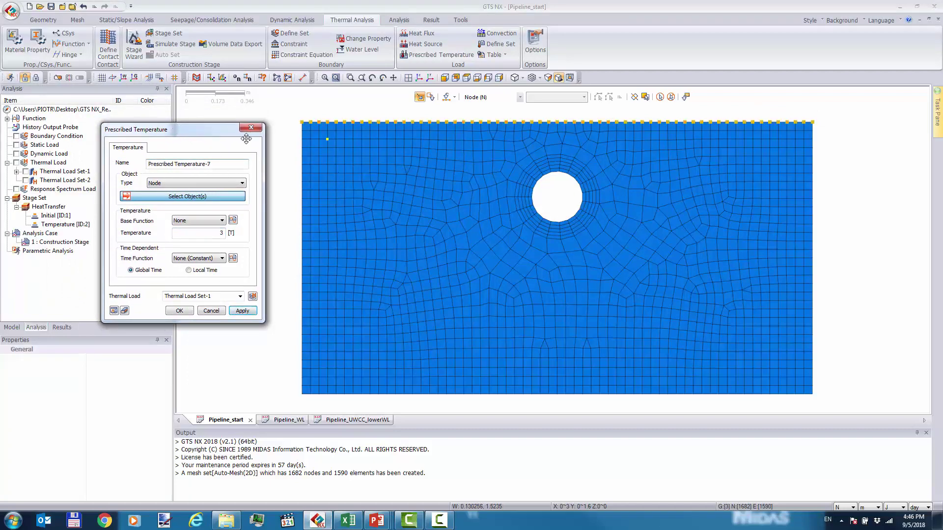
# Pick the pipe hole edge's 19 nodes and assign them temperature -2 in Thermal Load Set-2.
pyautogui.click(453, 98)
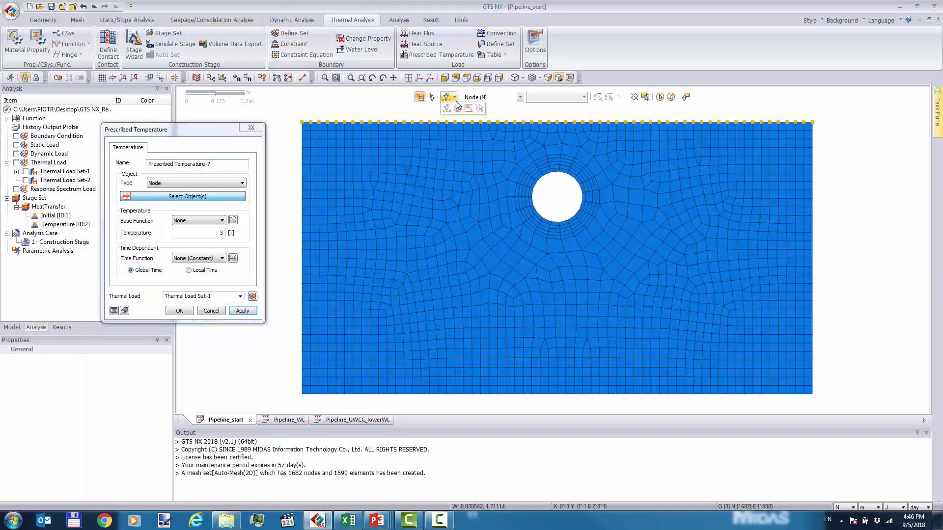
pyautogui.click(458, 107)
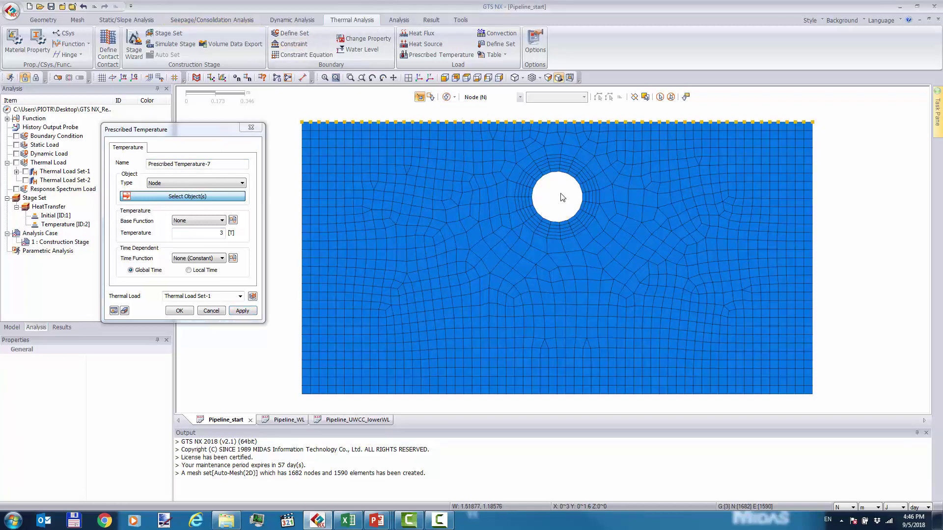
pyautogui.click(567, 222)
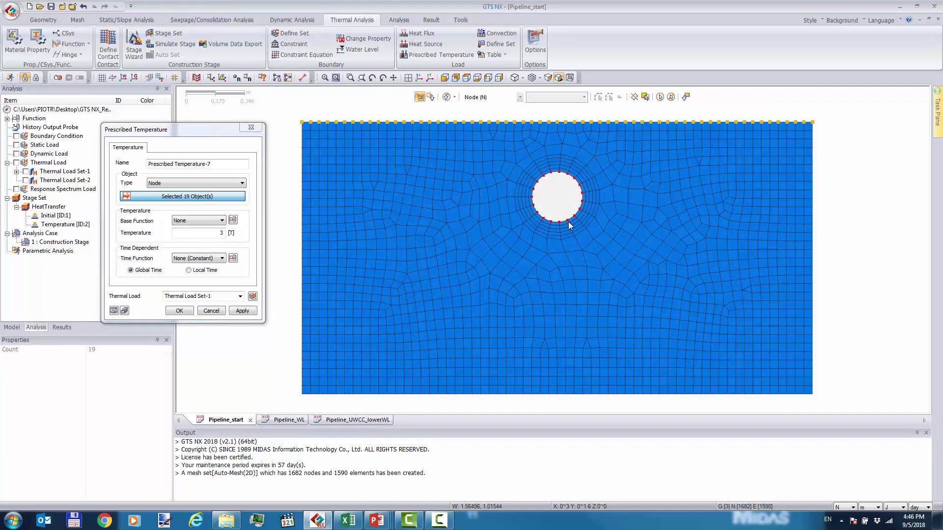
pyautogui.click(207, 234)
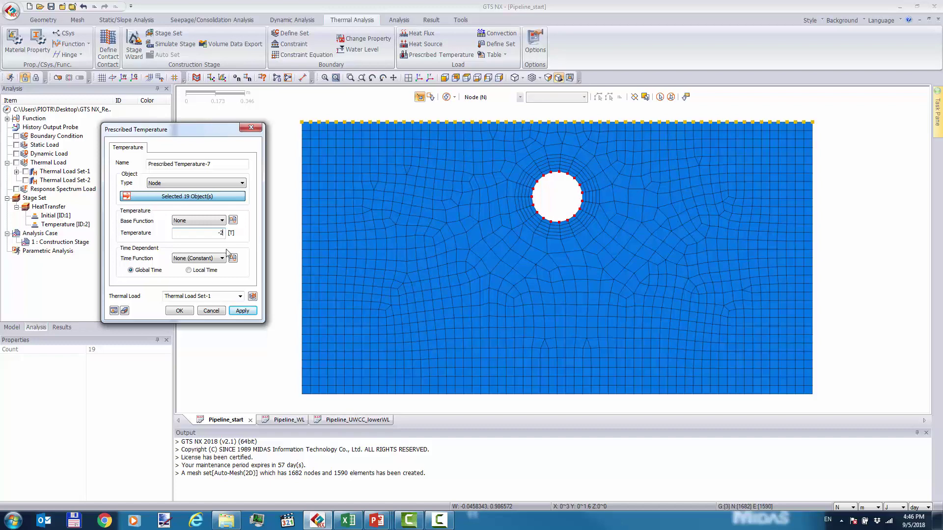
pyautogui.click(240, 296)
pyautogui.click(216, 311)
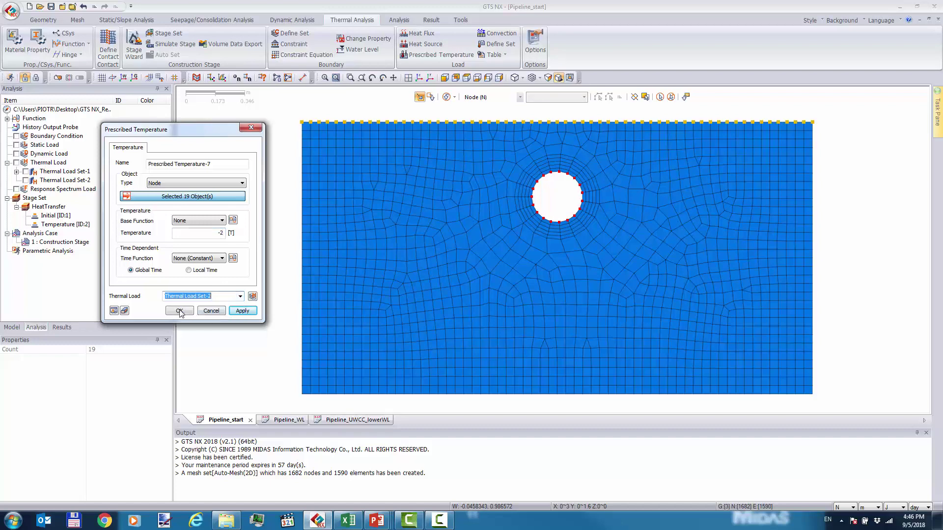
pyautogui.click(180, 311)
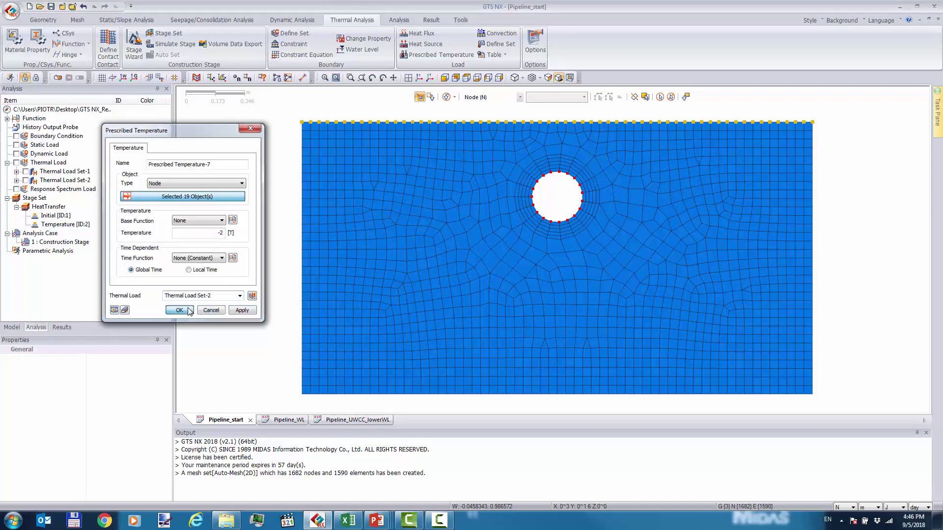
# Expand Thermal Load Set-1 and Set-2 to show their prescribed temperature entries.
pyautogui.click(16, 180)
pyautogui.click(16, 172)
pyautogui.click(26, 180)
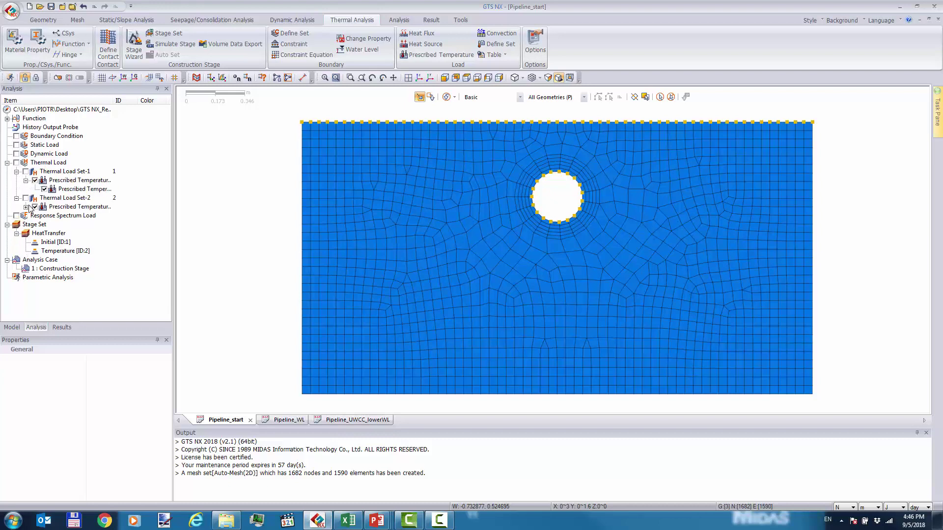
pyautogui.click(26, 206)
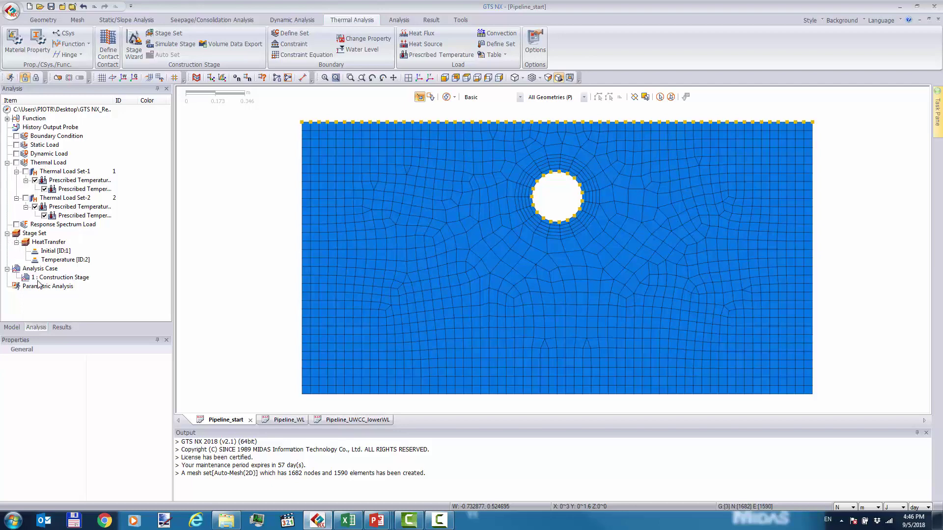
# Open the HeatTransfer stage set in the Construction Stage Set dialog.
pyautogui.click(47, 252)
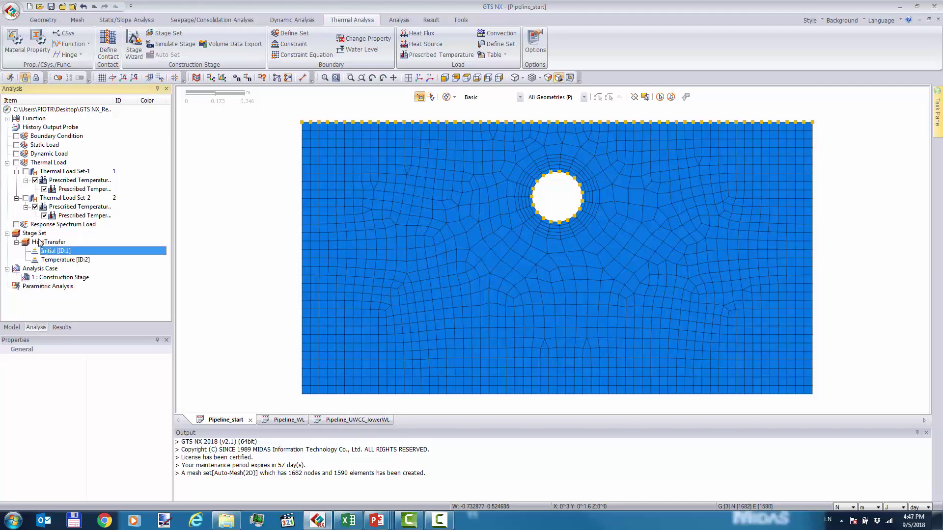
pyautogui.rightClick(40, 243)
pyautogui.click(55, 248)
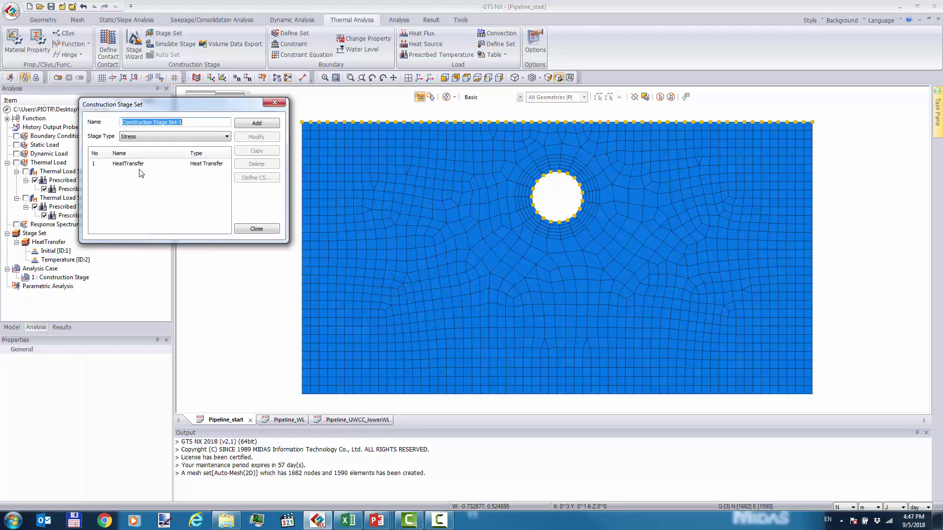
# Leave the stage type unchanged and open the HeatTransfer stage set's stage definitions.
pyautogui.click(142, 138)
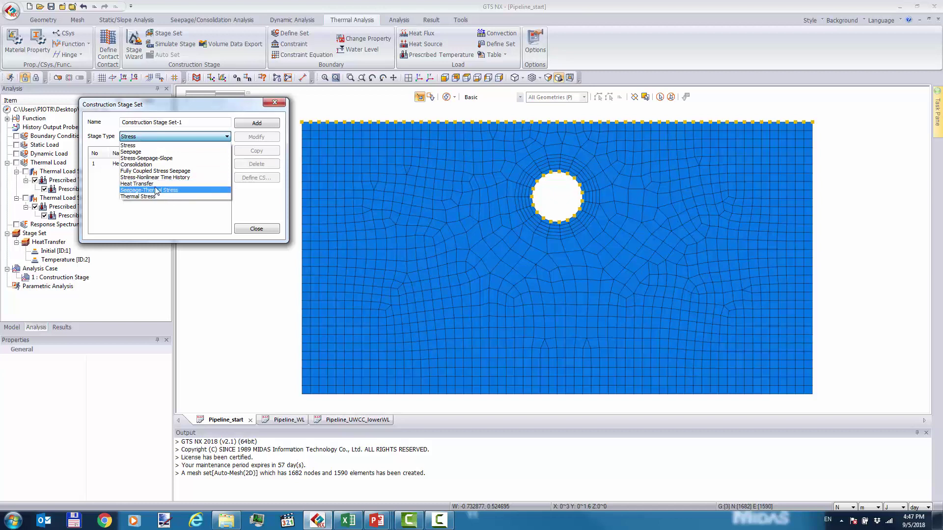
pyautogui.click(127, 217)
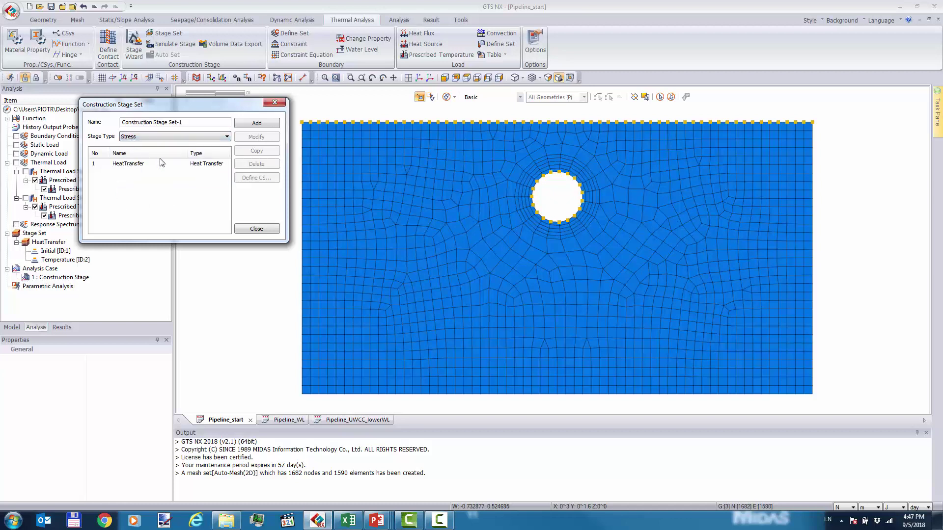
pyautogui.doubleClick(205, 165)
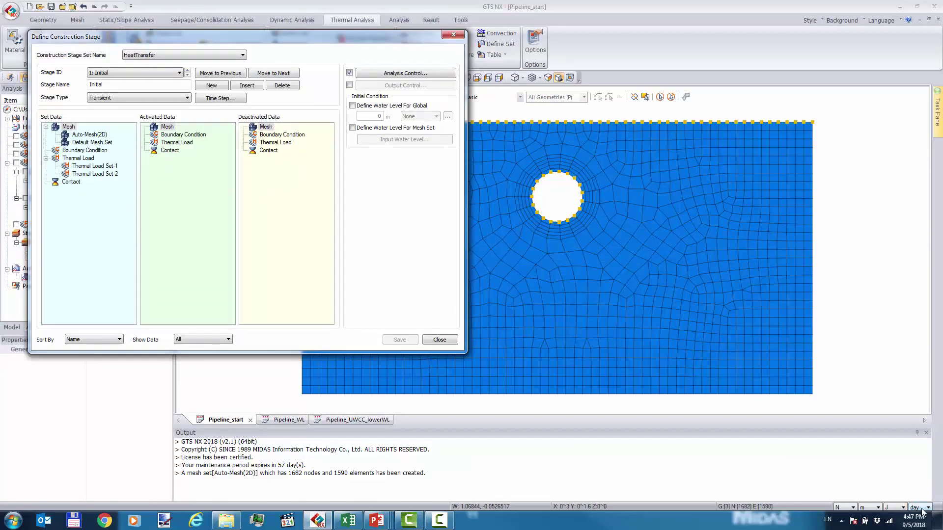
# Keep the Initial stage's time step at 0.01 day in 1 step and activate Auto-Mesh(2D).
pyautogui.click(212, 98)
pyautogui.moveTo(230, 38); pyautogui.dragTo(368, 71)
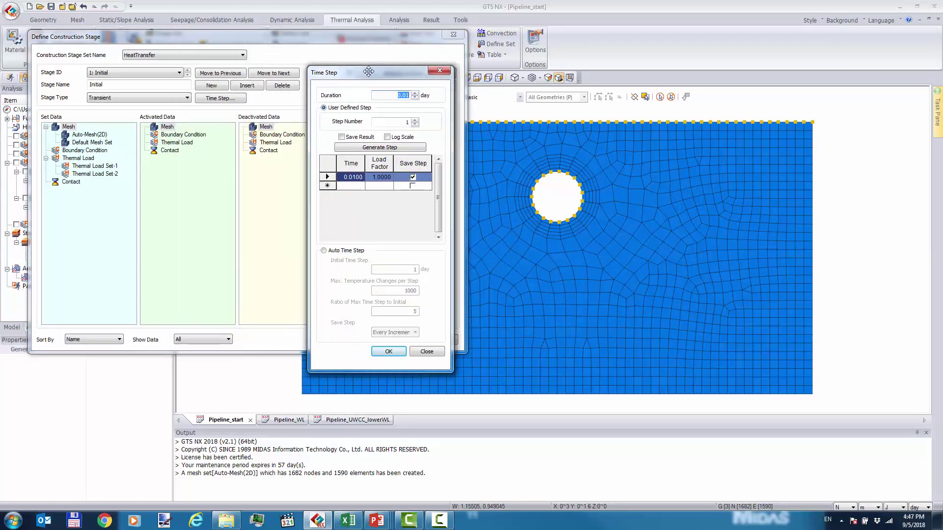
pyautogui.moveTo(368, 72); pyautogui.dragTo(358, 58)
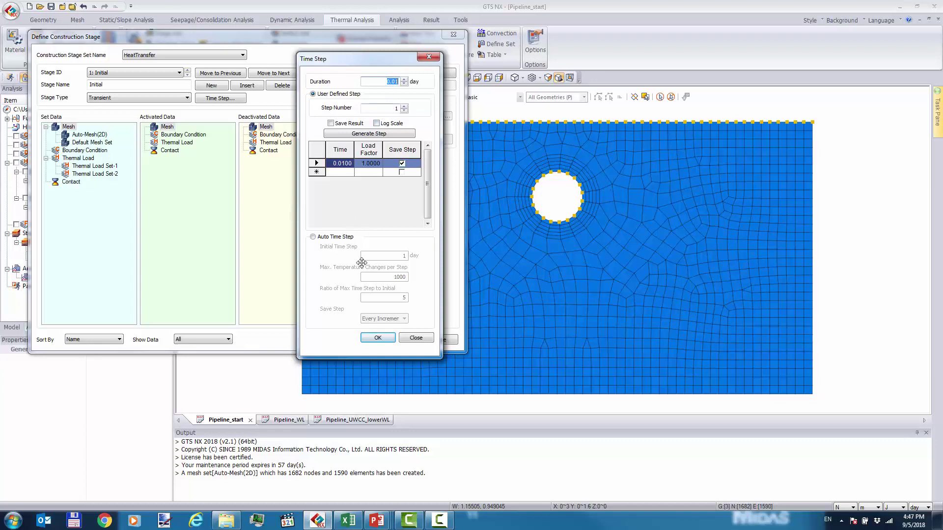
pyautogui.click(378, 337)
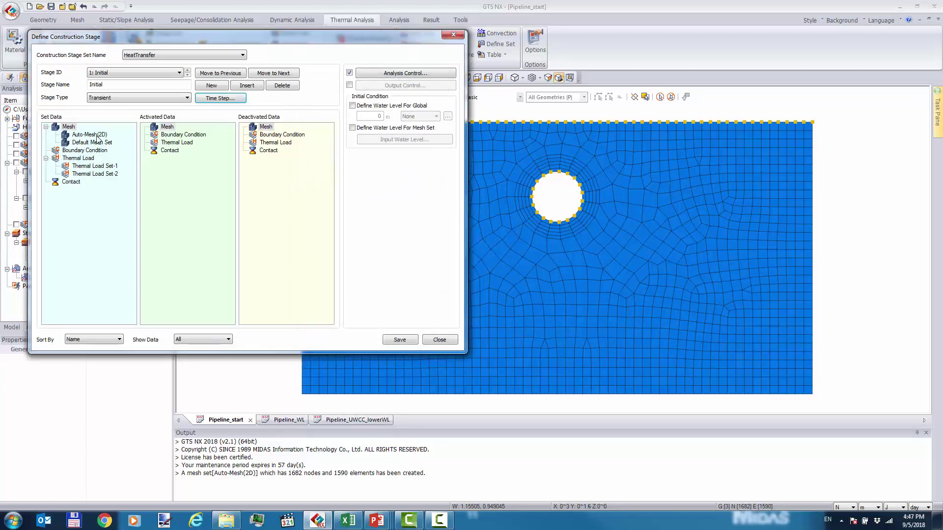
pyautogui.moveTo(89, 134); pyautogui.dragTo(179, 138)
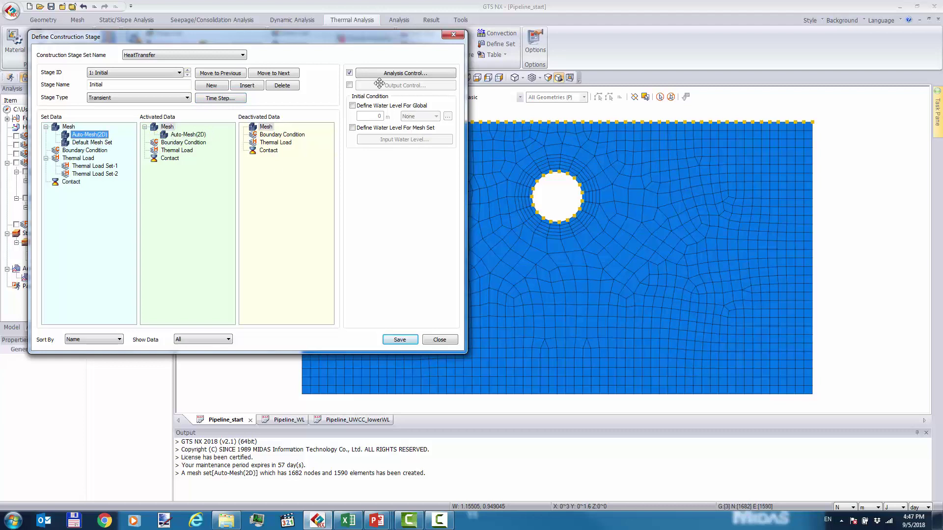
# Set the Initial stage's initial temperature to 3 and a 0.5 m global water level, then save.
pyautogui.click(407, 74)
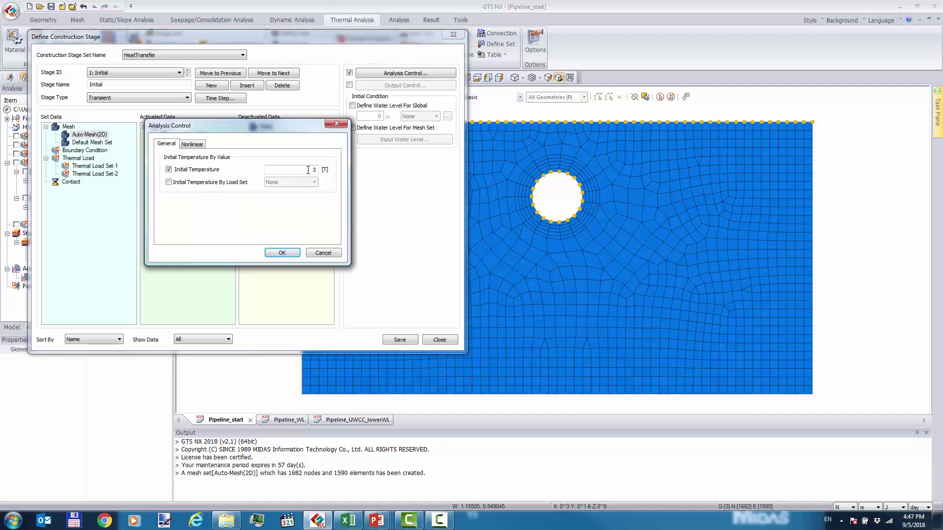
pyautogui.click(290, 253)
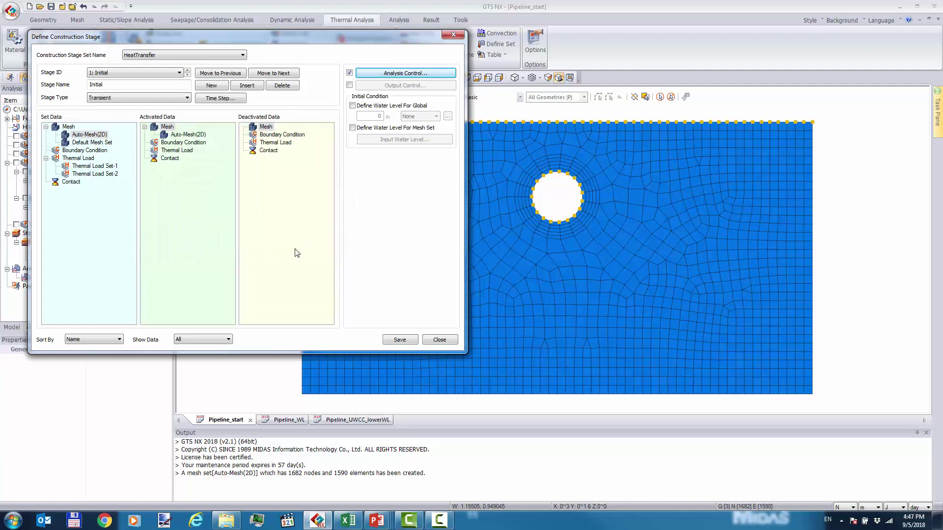
pyautogui.click(362, 106)
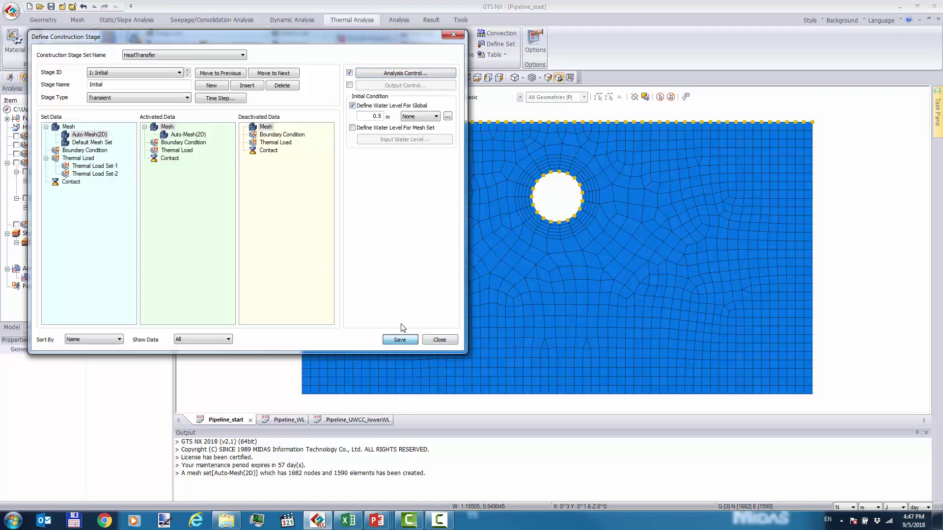
pyautogui.click(405, 339)
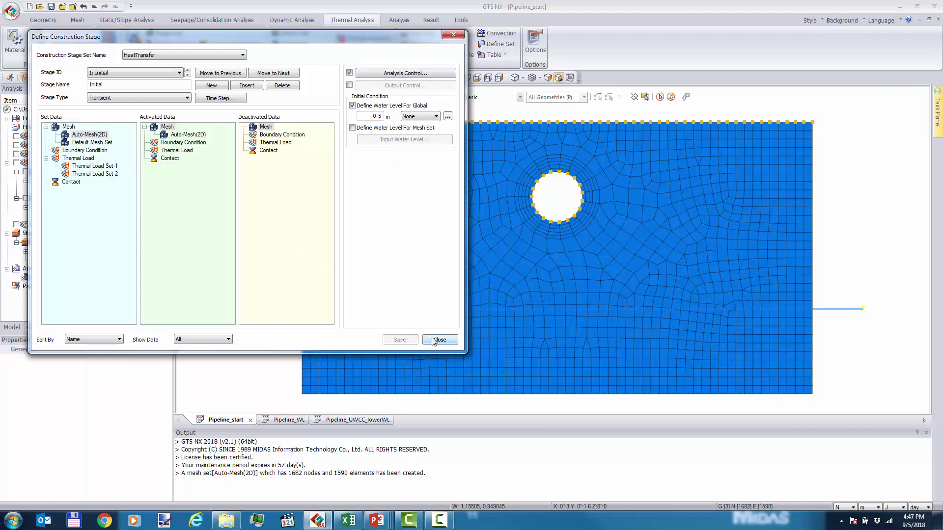
# Close the stage definition and reopen the HeatTransfer stage set.
pyautogui.click(434, 340)
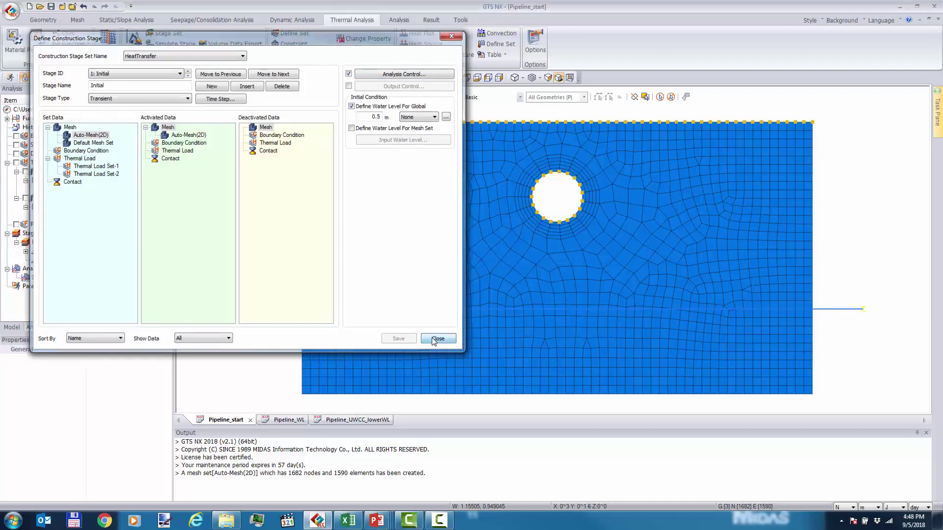
pyautogui.doubleClick(178, 163)
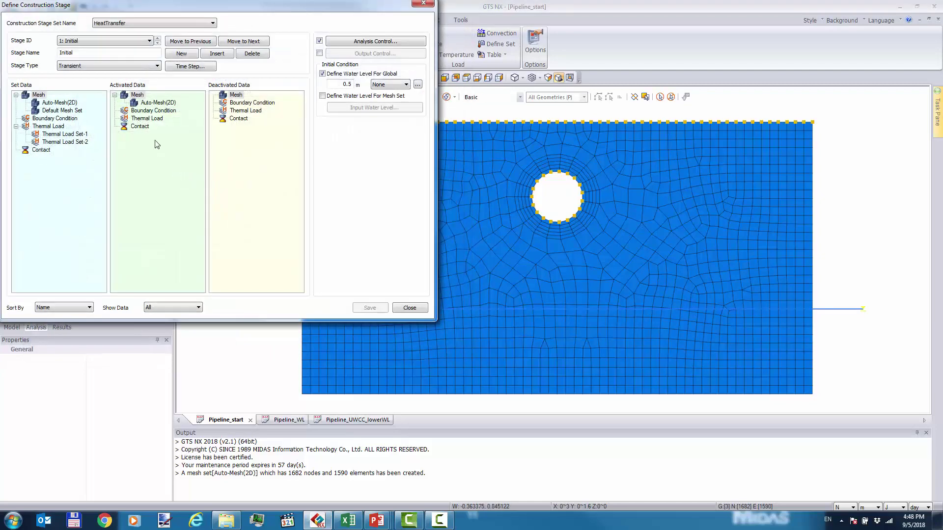
pyautogui.moveTo(111, 11); pyautogui.dragTo(194, 65)
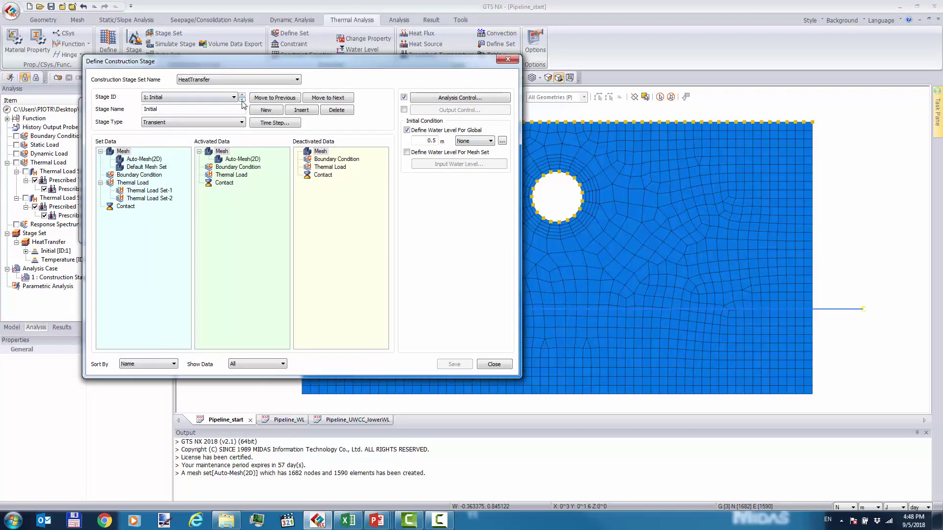
# Switch to the Temperature stage (ID 2) and give it a 730-day time step duration.
pyautogui.click(242, 100)
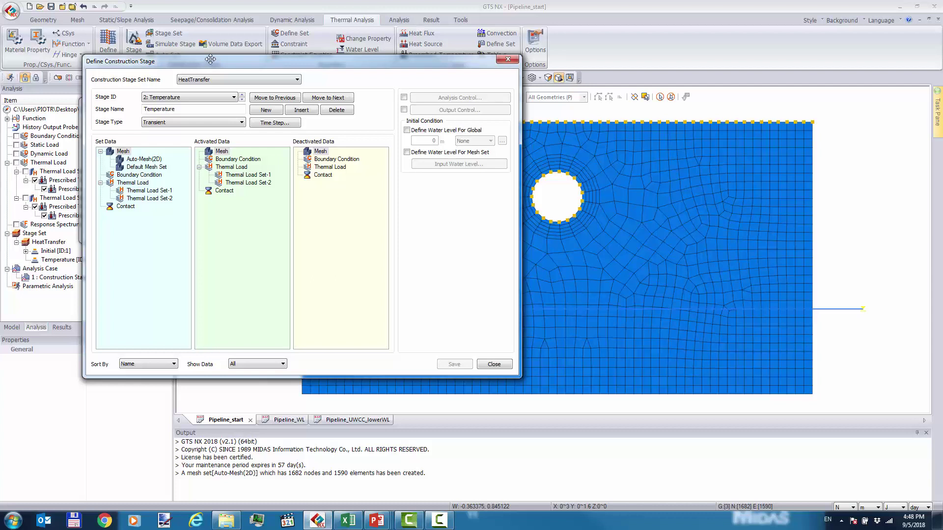
pyautogui.moveTo(214, 62); pyautogui.dragTo(249, 75)
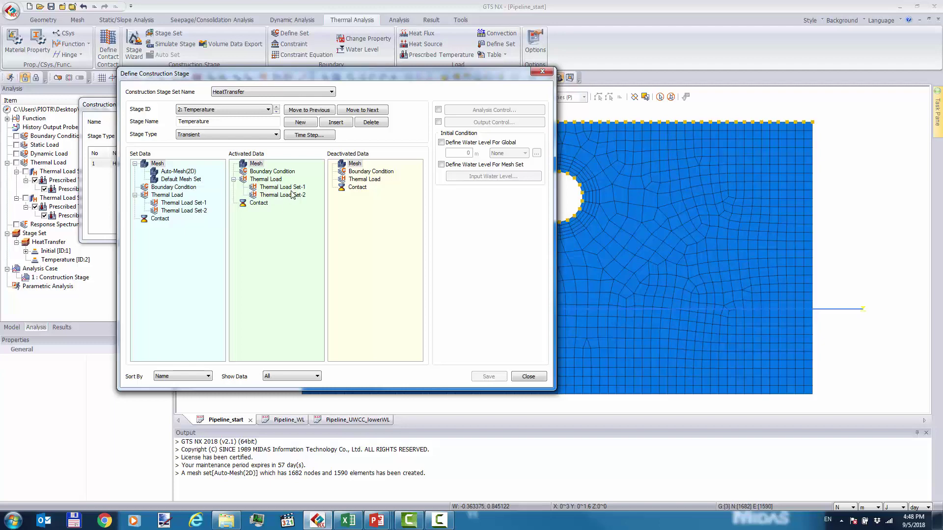
pyautogui.click(308, 134)
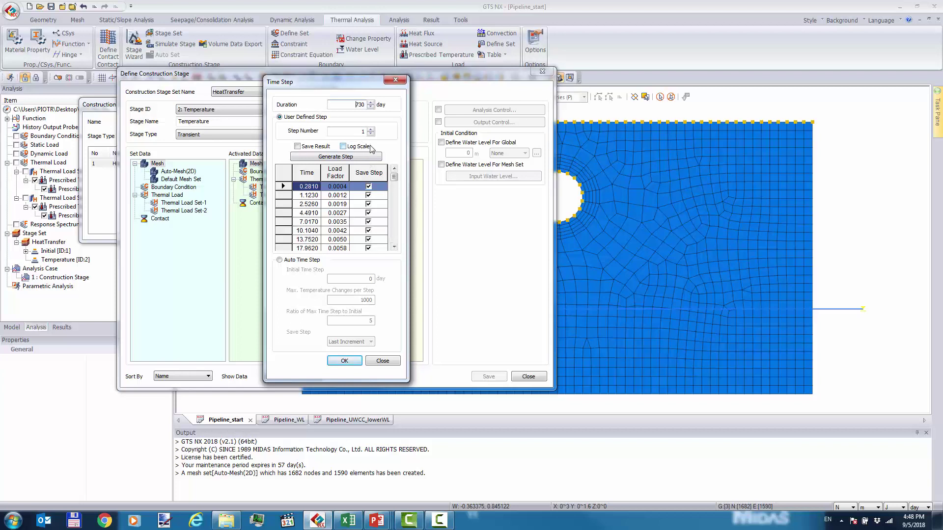
pyautogui.moveTo(393, 176); pyautogui.dragTo(394, 243)
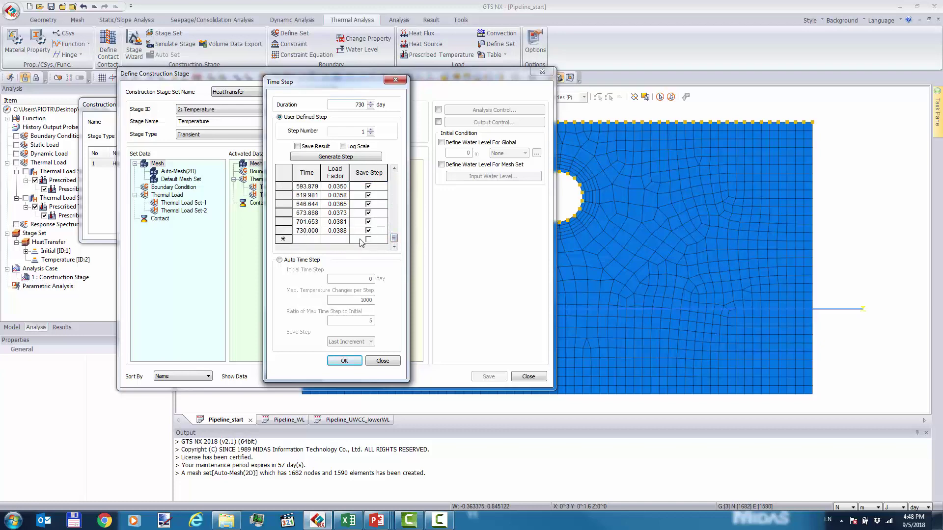
pyautogui.click(344, 361)
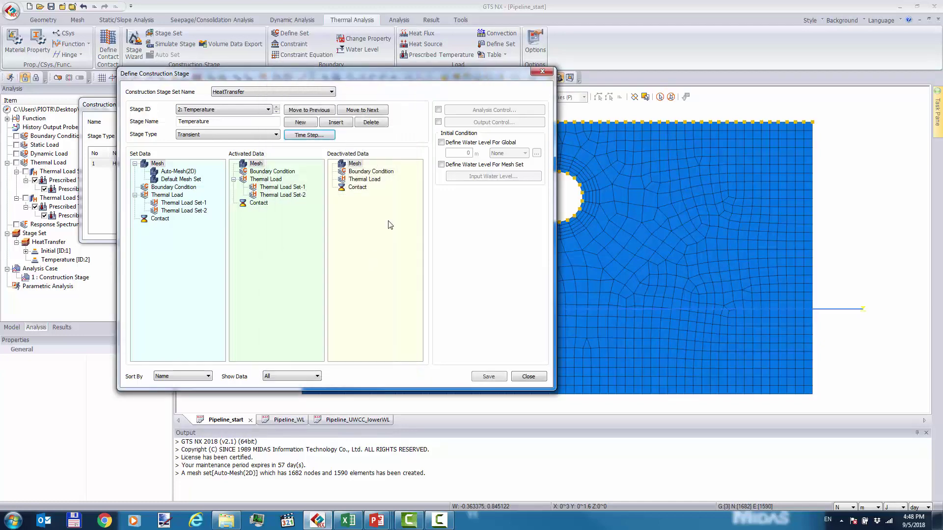
# Turn on a global water level for the Temperature stage and save it.
pyautogui.click(446, 143)
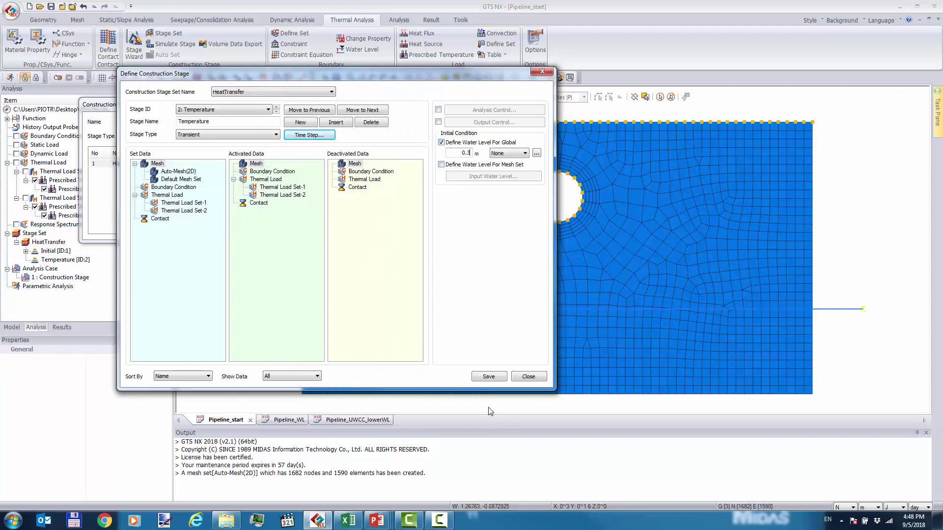
pyautogui.click(487, 378)
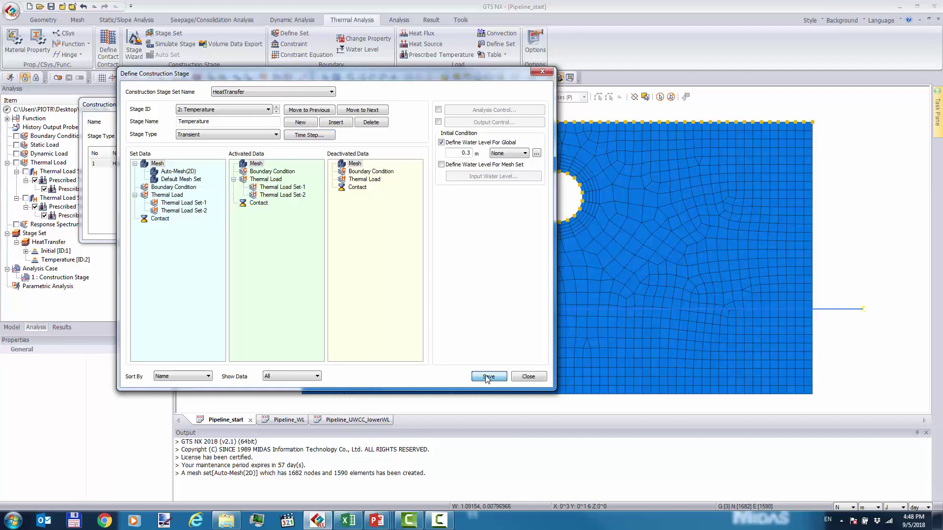
pyautogui.click(529, 376)
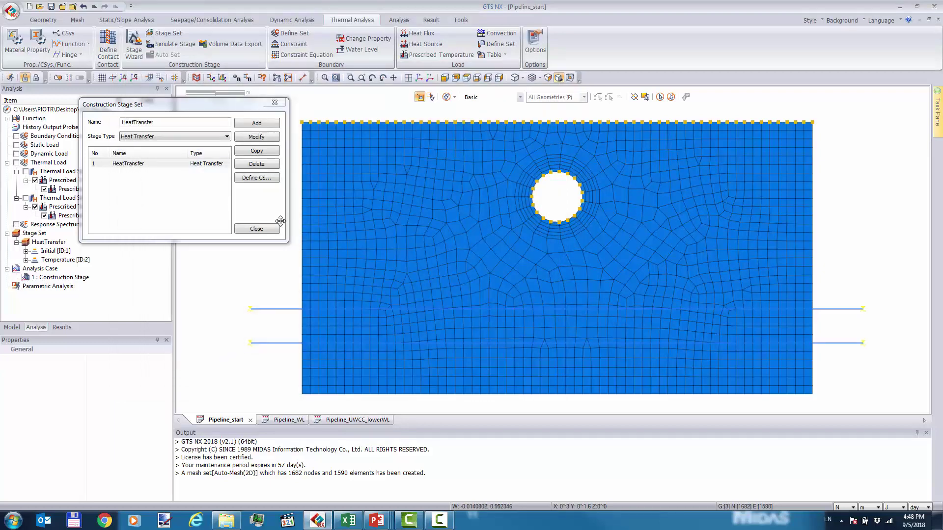
# Reopen the Temperature stage from its Water Level entry and save the corrected 0.5 m level.
pyautogui.click(257, 229)
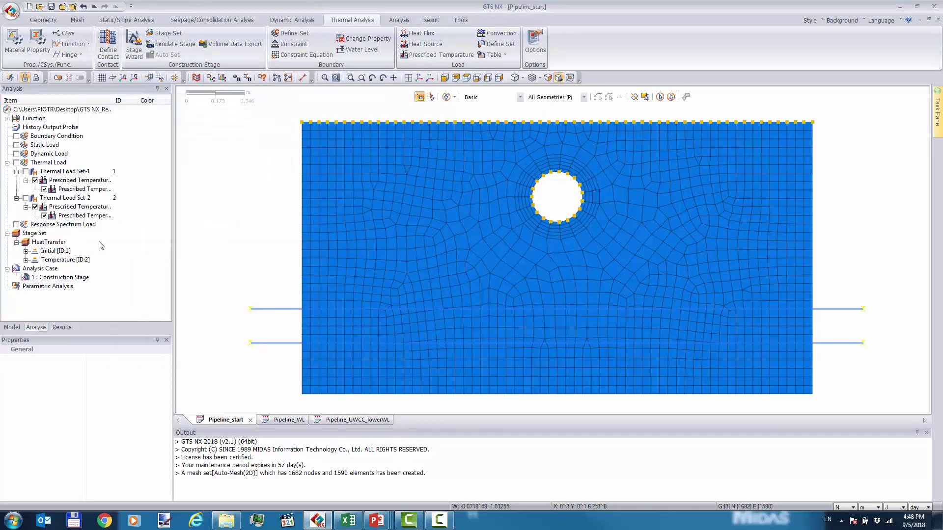
pyautogui.click(26, 259)
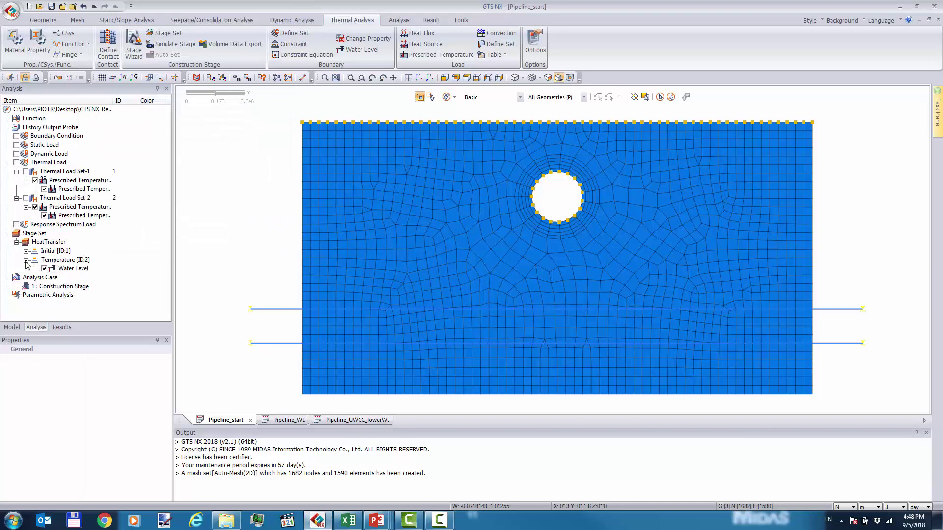
pyautogui.rightClick(58, 267)
pyautogui.click(79, 271)
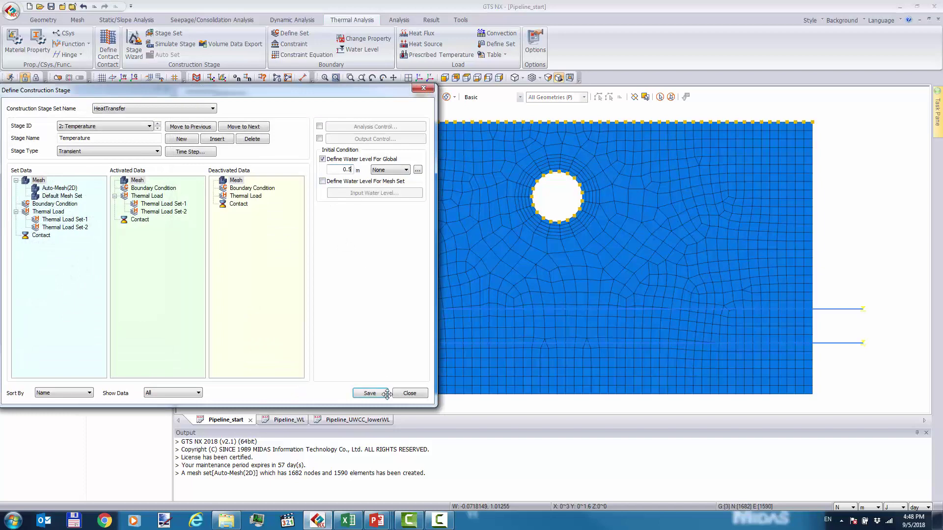
pyautogui.click(370, 393)
pyautogui.click(410, 393)
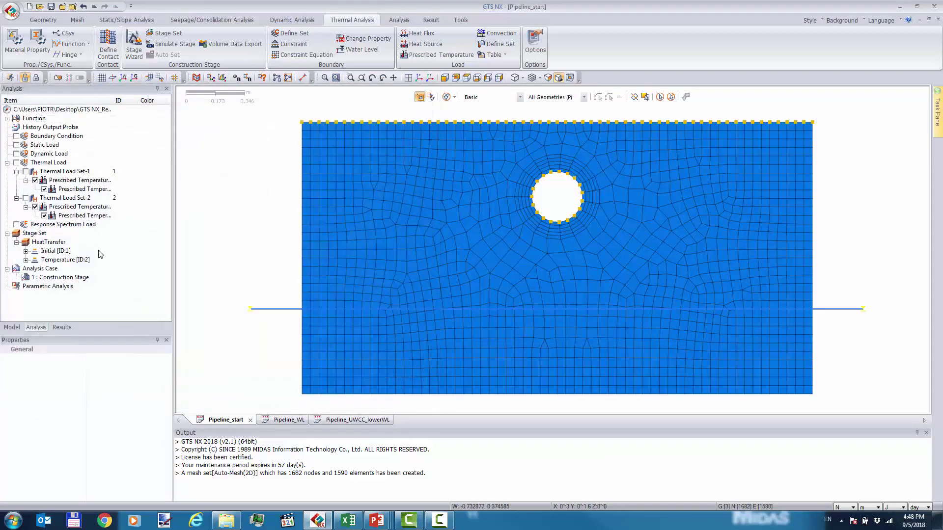
# Edit the Construction Stage analysis case on HeatTransfer, accept its analysis control, and confirm.
pyautogui.rightClick(74, 282)
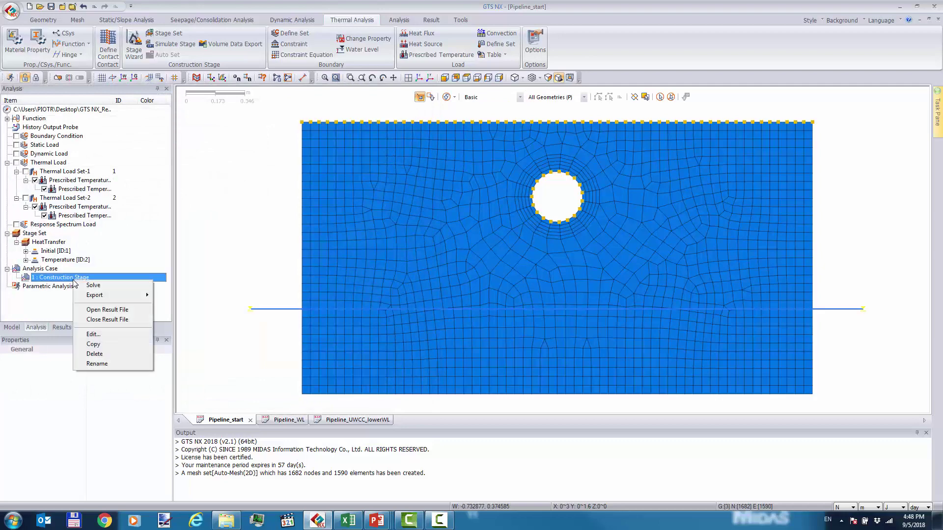
pyautogui.click(107, 337)
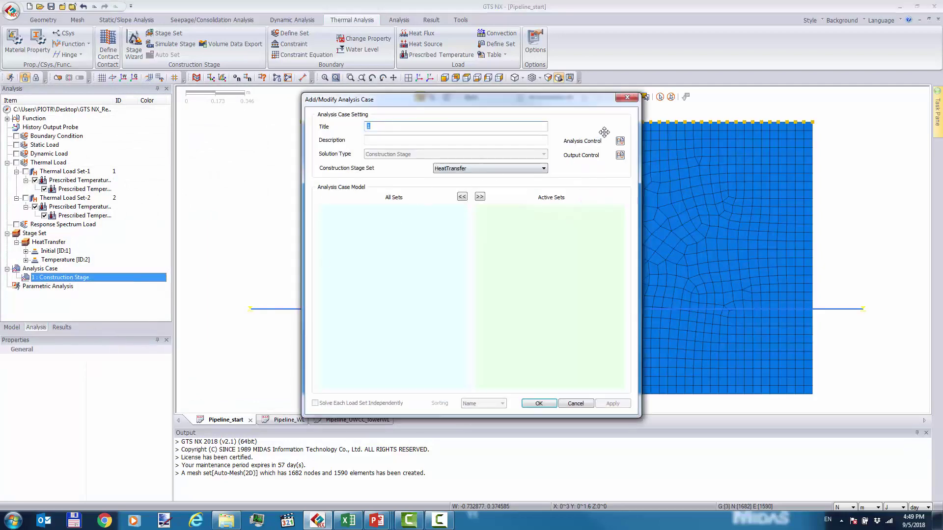
pyautogui.click(620, 142)
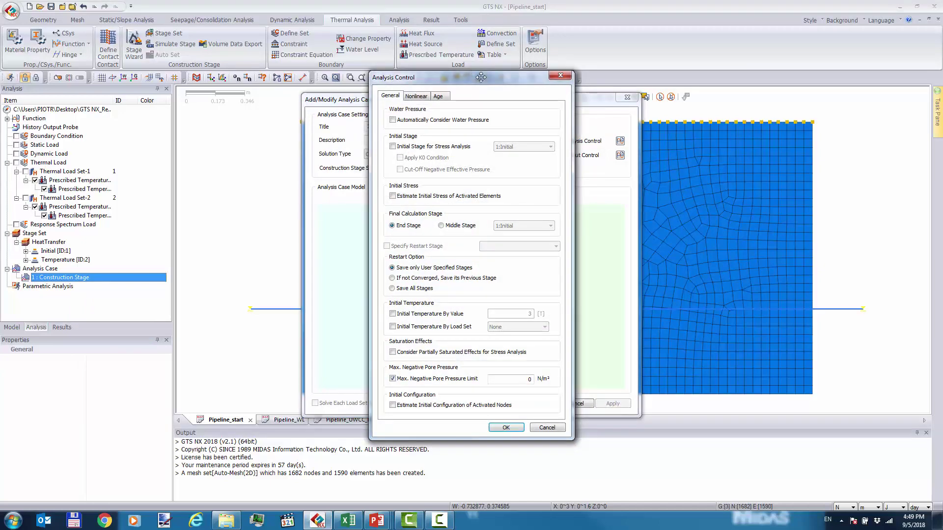
pyautogui.moveTo(512, 71); pyautogui.dragTo(550, 75)
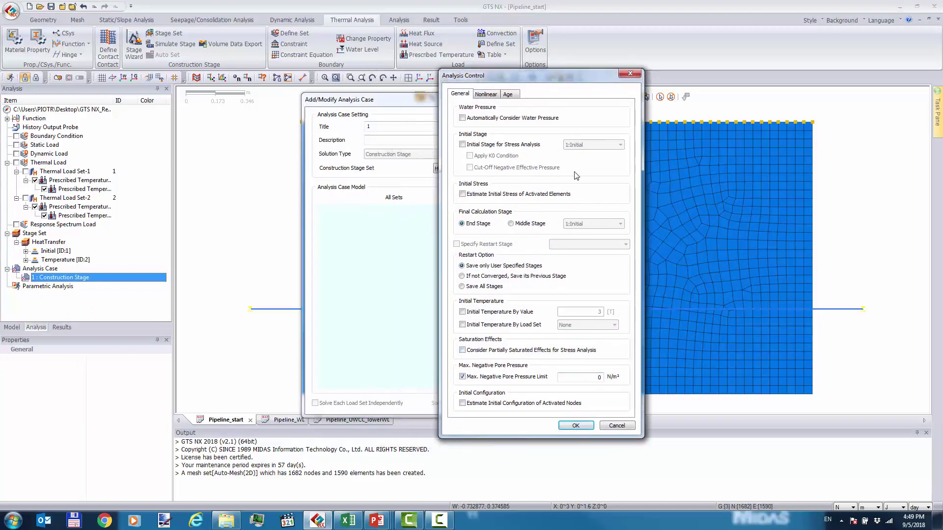
pyautogui.moveTo(560, 78); pyautogui.dragTo(619, 69)
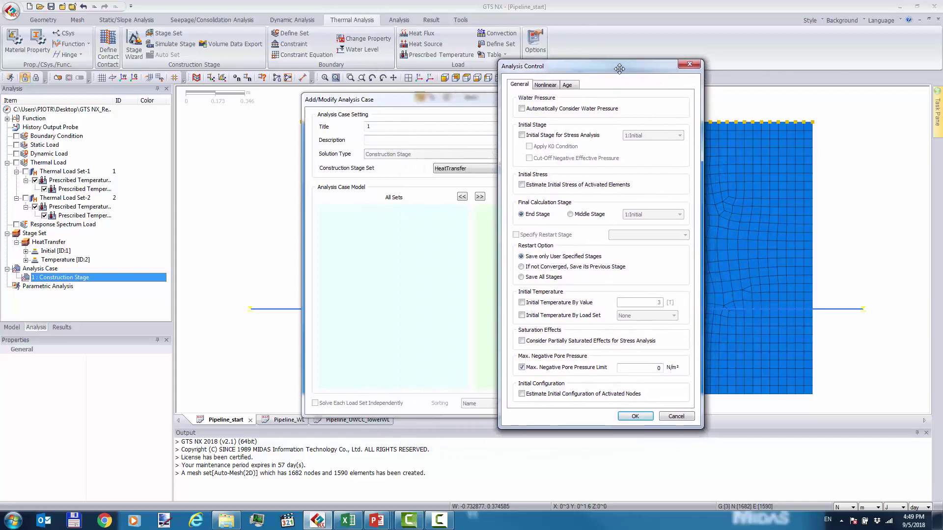
pyautogui.click(635, 417)
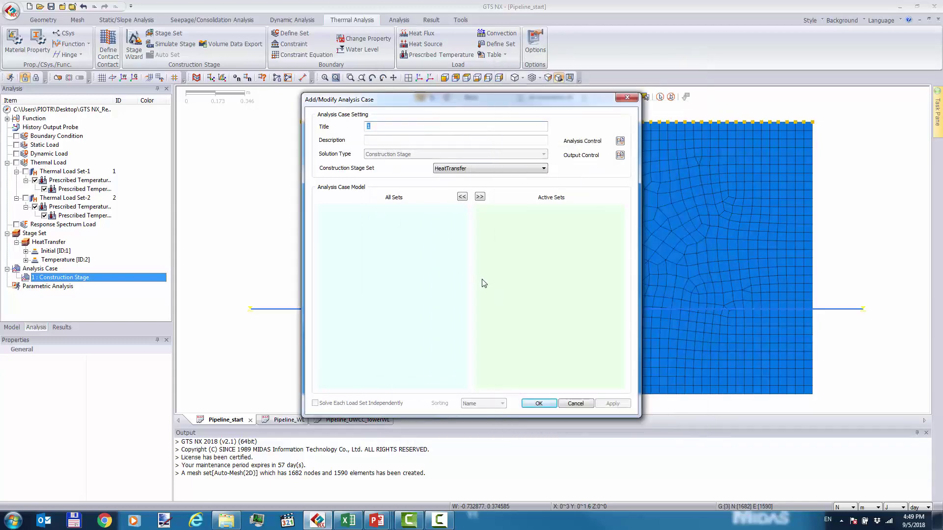
pyautogui.click(539, 403)
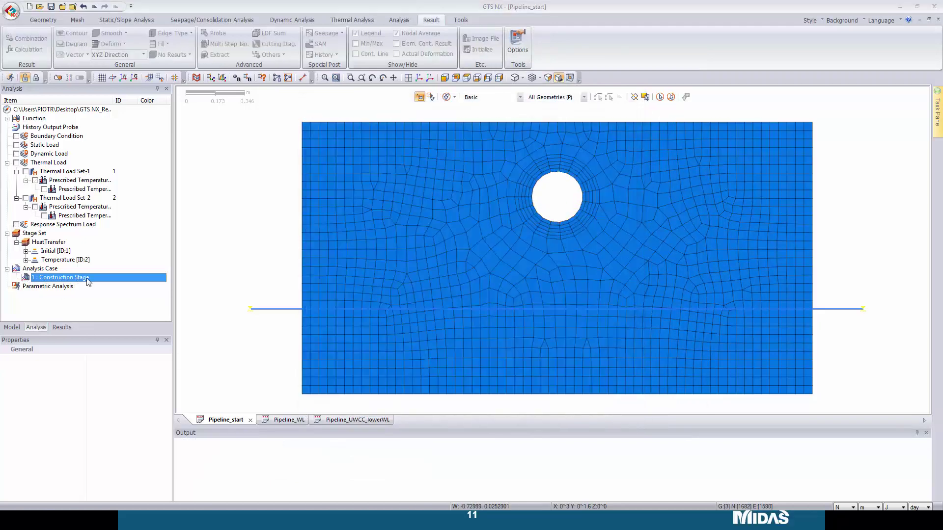
pyautogui.rightClick(88, 281)
# Perform the analysis and display the Initial stage's INCR=1 nodal TEMPERATURE contour.
pyautogui.click(102, 283)
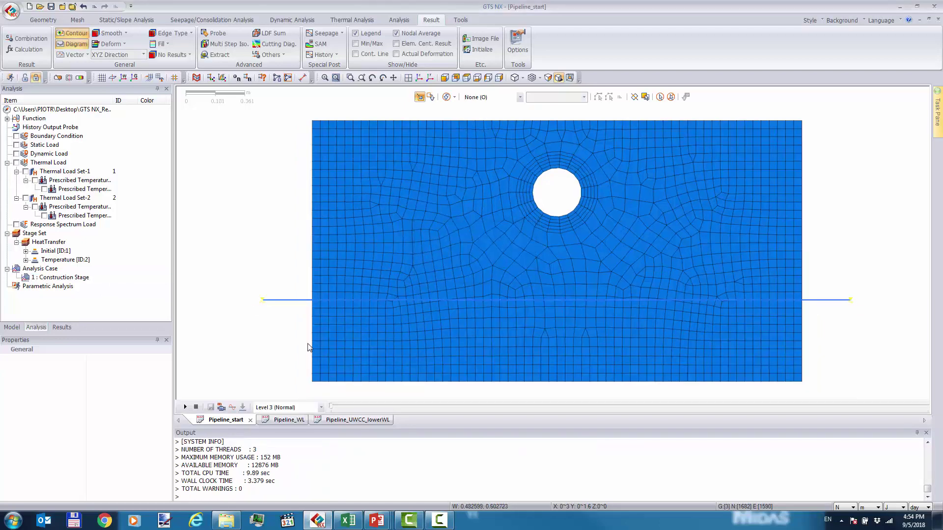
pyautogui.click(62, 327)
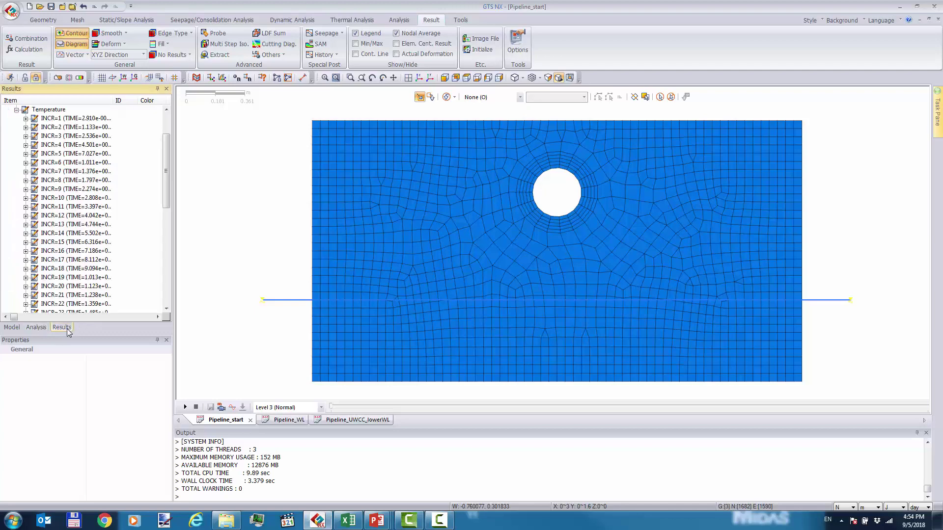
pyautogui.click(79, 118)
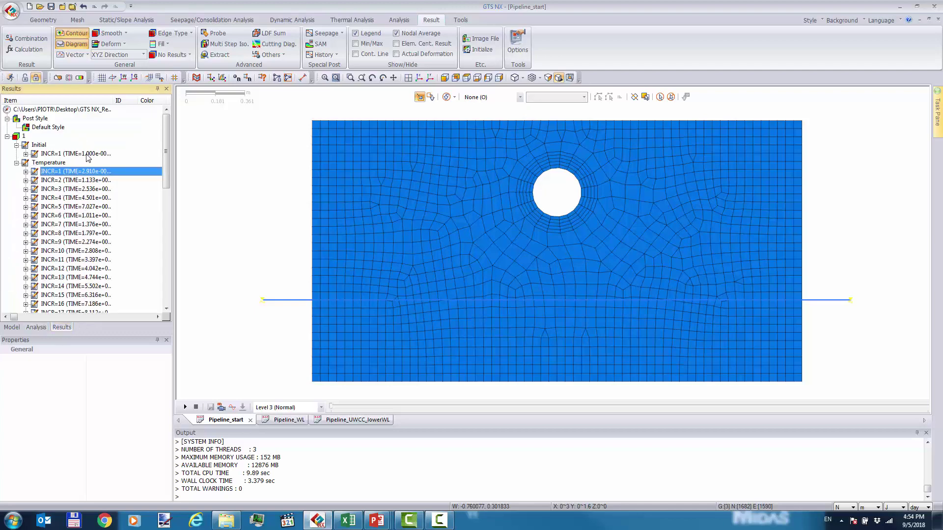
pyautogui.doubleClick(89, 154)
pyautogui.doubleClick(91, 163)
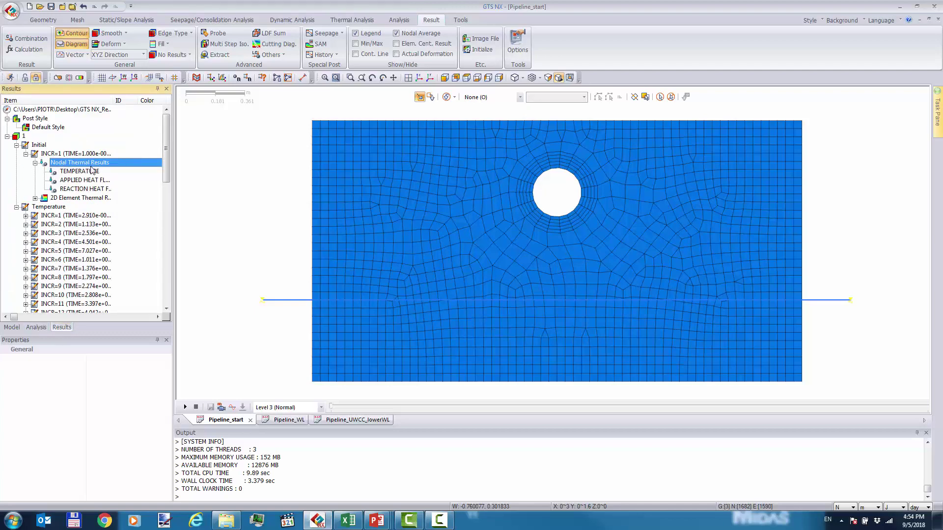
pyautogui.doubleClick(91, 165)
pyautogui.doubleClick(92, 164)
pyautogui.doubleClick(90, 173)
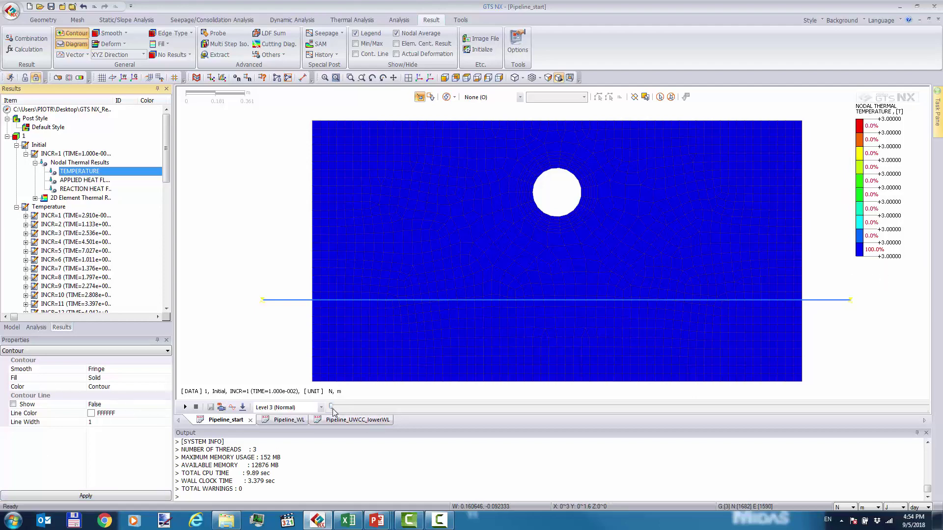
# At INCR=1, probe node temperatures at the surface, pipe wall, bottom edge and below the pipe.
pyautogui.moveTo(332, 407); pyautogui.dragTo(342, 408)
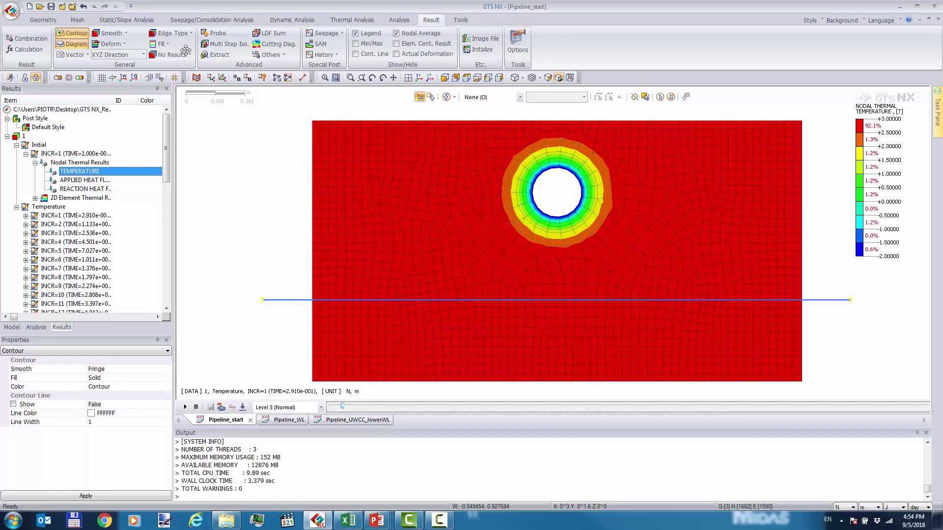
pyautogui.click(224, 38)
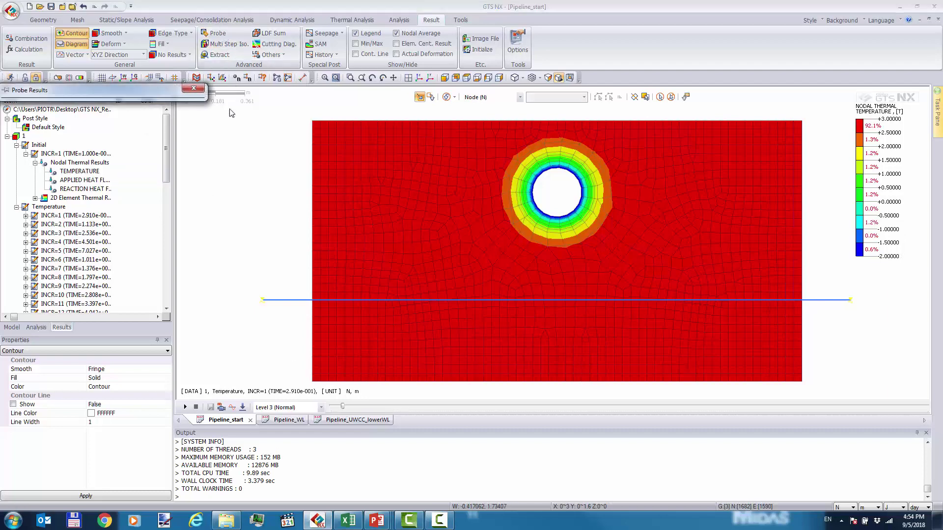
pyautogui.click(511, 122)
pyautogui.click(559, 168)
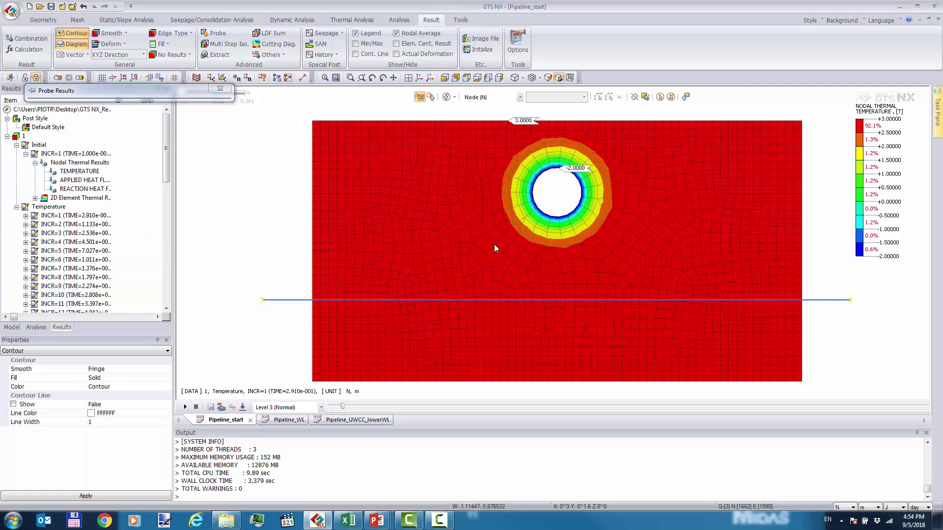
pyautogui.click(566, 382)
pyautogui.click(565, 285)
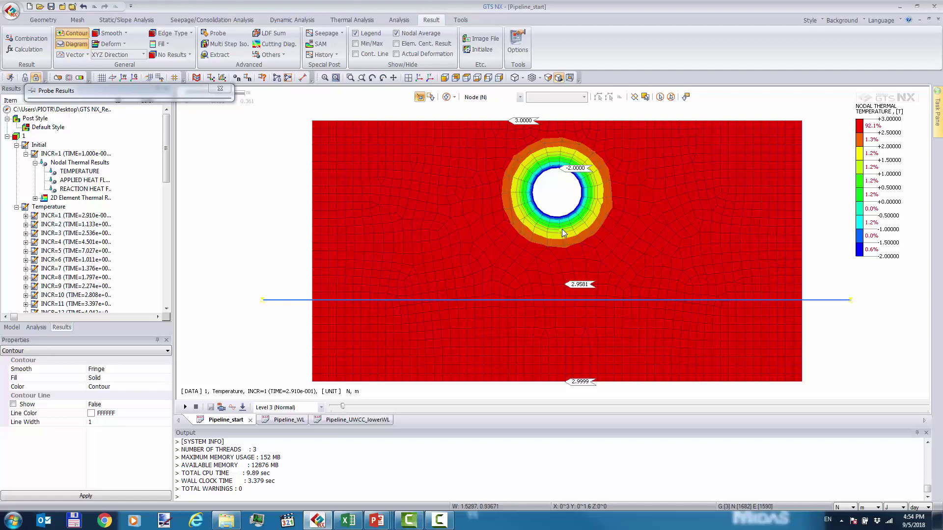
pyautogui.click(563, 231)
pyautogui.click(109, 96)
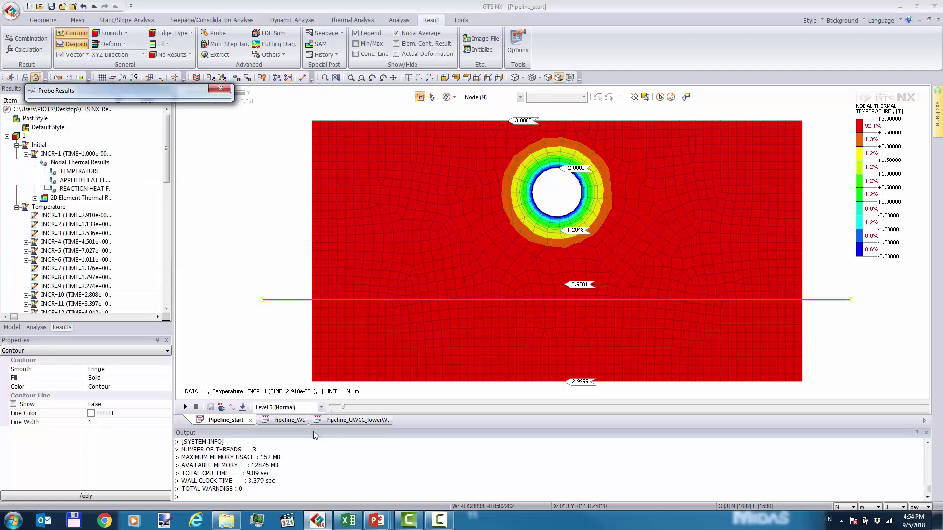
# Show the final increment 51 at 730 days and clear the probe results.
pyautogui.moveTo(343, 407); pyautogui.dragTo(926, 406)
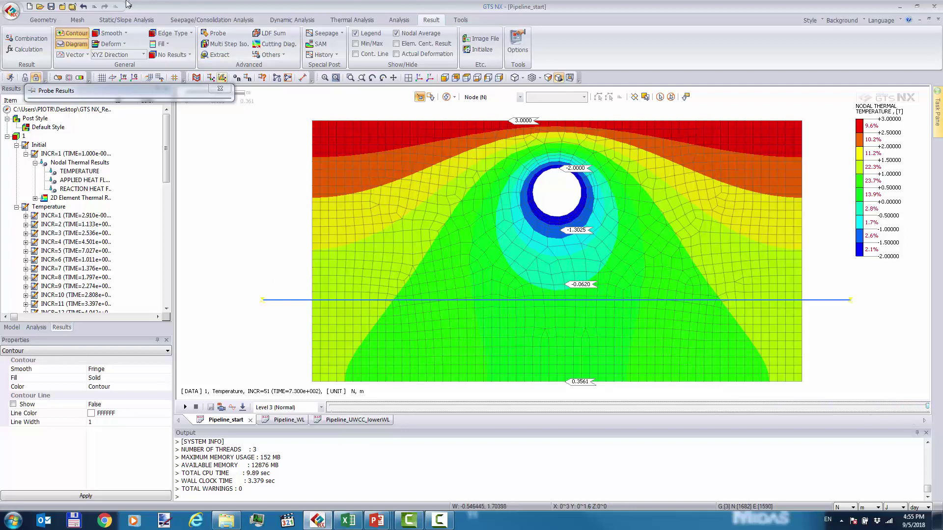
pyautogui.moveTo(169, 127)
pyautogui.click(219, 88)
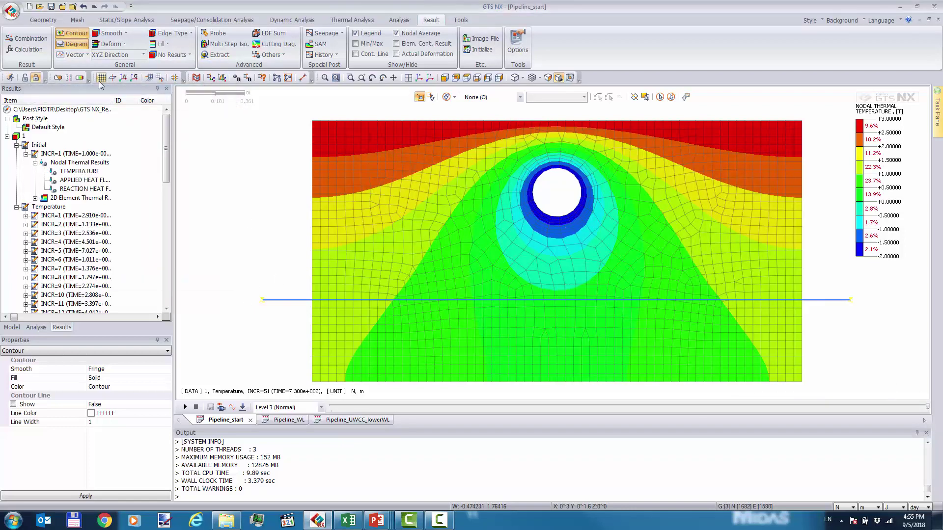
# Add a 0-degree line-style iso surface outlining the freezing front around the pipe.
pyautogui.click(78, 79)
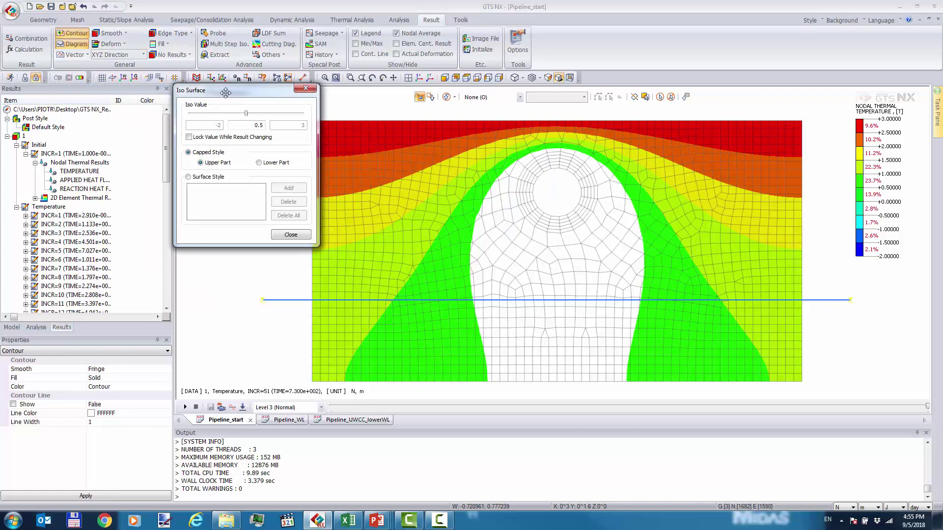
pyautogui.moveTo(228, 95); pyautogui.dragTo(220, 183)
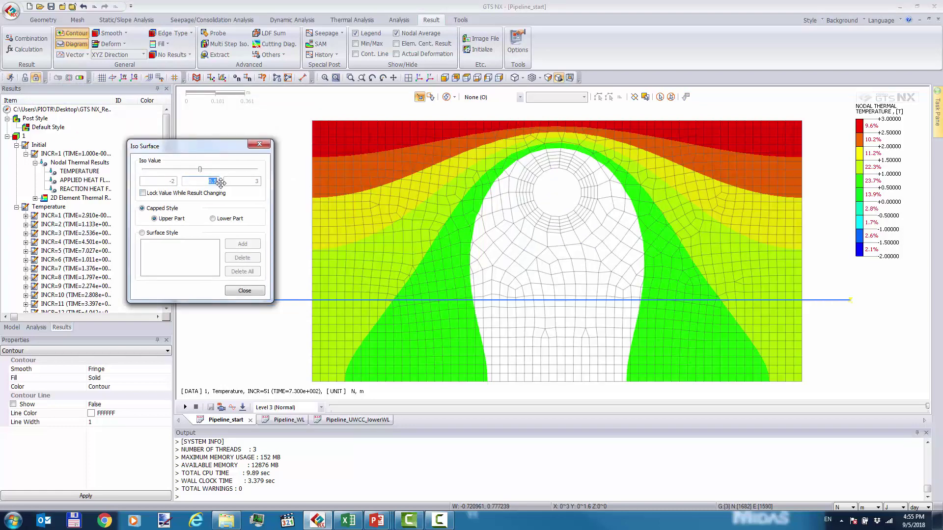
pyautogui.write('0')
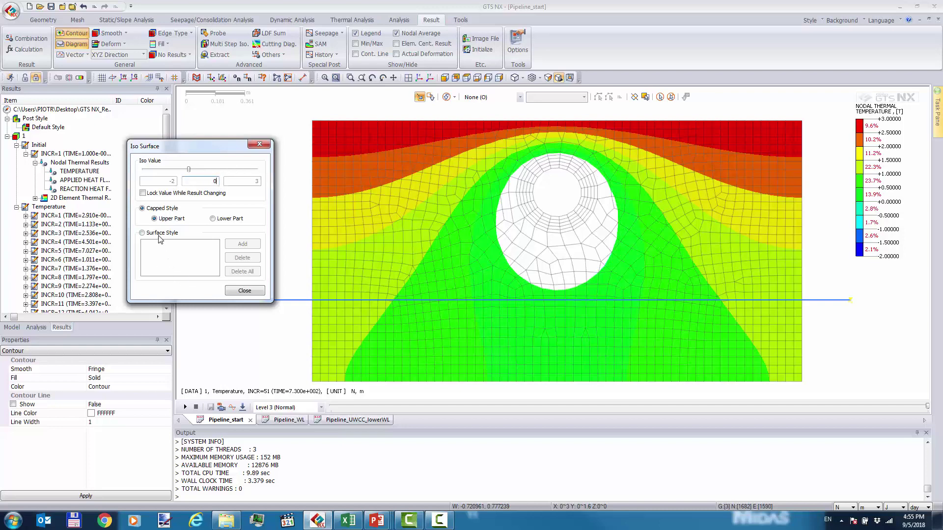
pyautogui.click(142, 232)
pyautogui.click(242, 244)
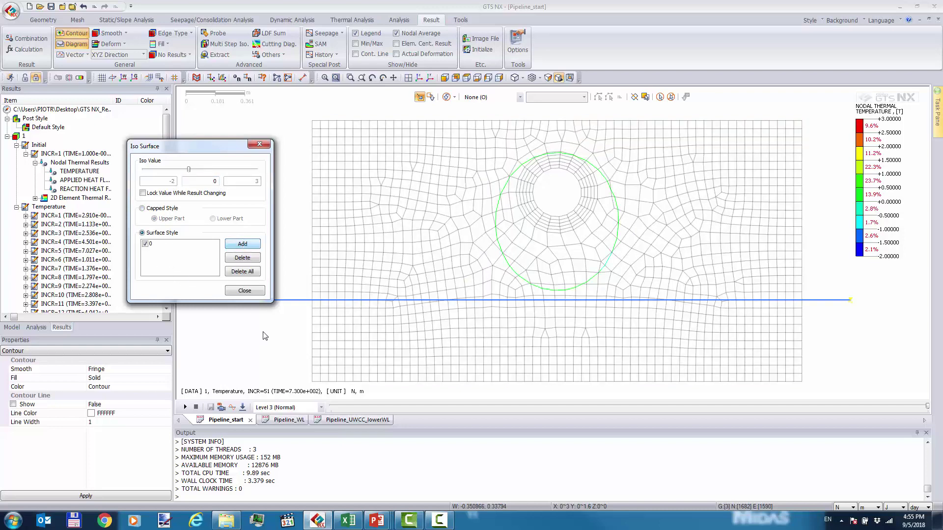
pyautogui.moveTo(927, 406)
pyautogui.mouseDown()
pyautogui.moveTo(796, 432)
pyautogui.moveTo(334, 457)
pyautogui.moveTo(346, 446)
pyautogui.moveTo(397, 452)
pyautogui.moveTo(704, 378)
pyautogui.moveTo(848, 378)
pyautogui.moveTo(914, 393)
pyautogui.mouseUp()
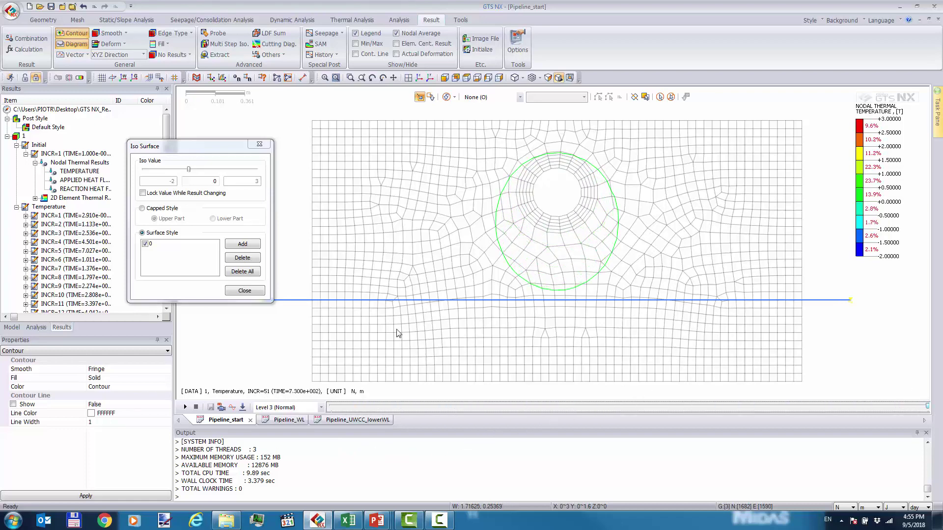
pyautogui.click(234, 294)
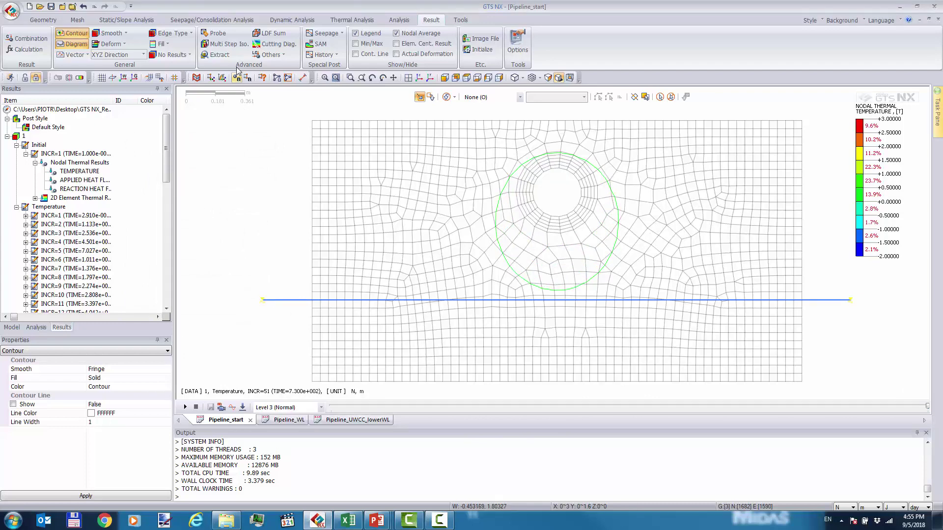
# Plot Multi Step TEMPERATURE iso rings for all time steps, then advance the slideshow.
pyautogui.click(227, 44)
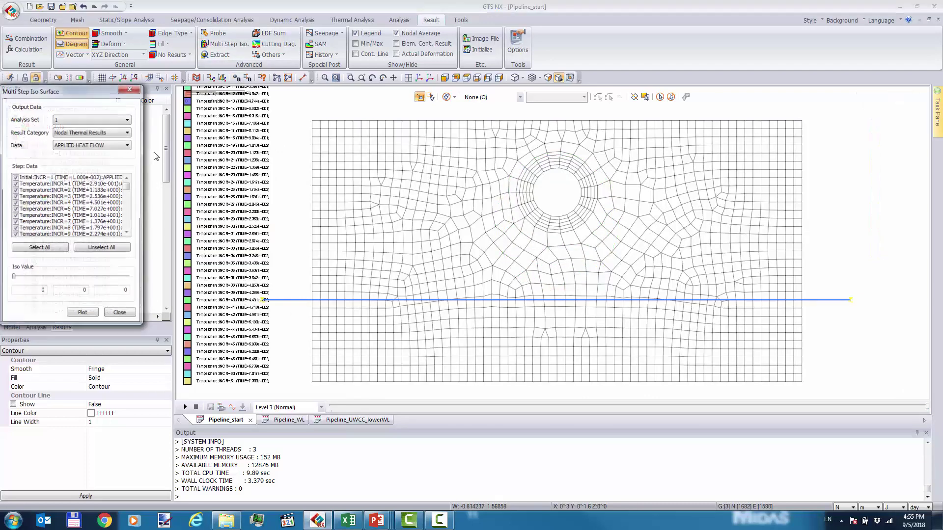
pyautogui.moveTo(98, 92); pyautogui.dragTo(122, 99)
pyautogui.click(108, 154)
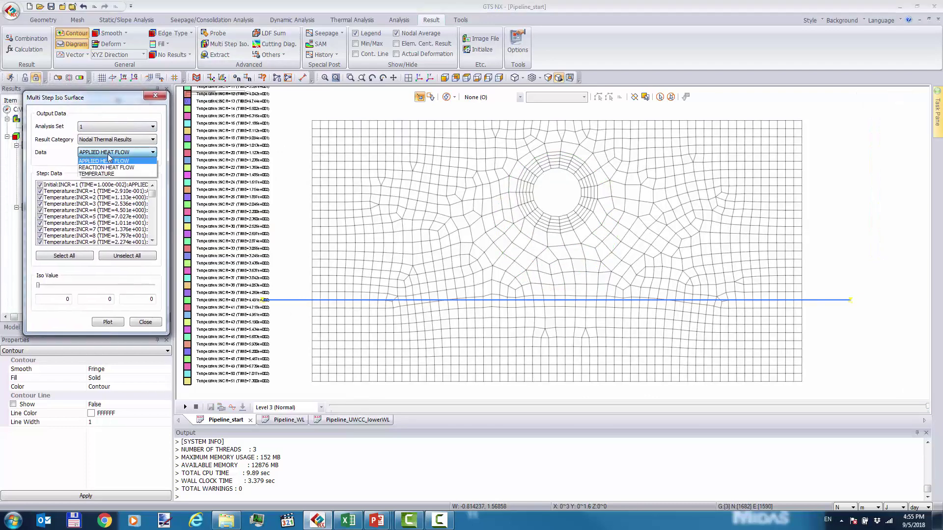
pyautogui.click(103, 174)
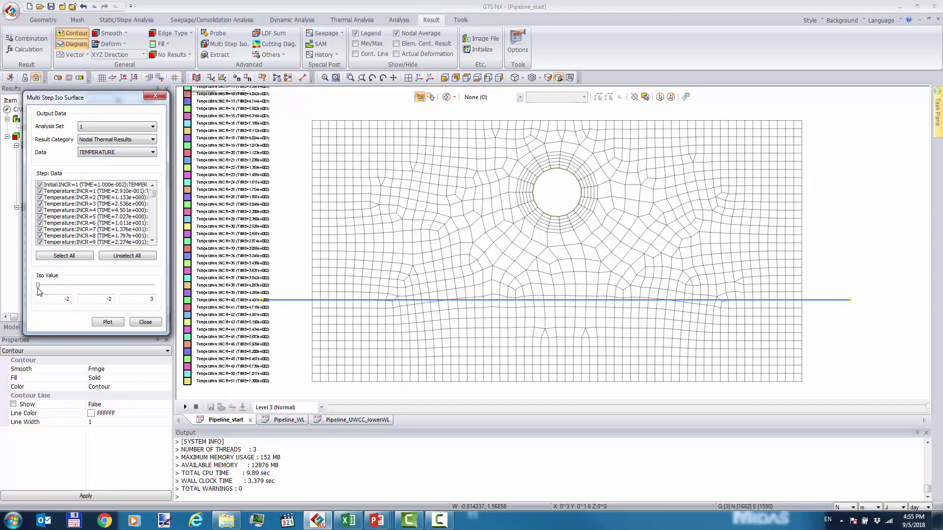
pyautogui.doubleClick(108, 298)
pyautogui.click(107, 321)
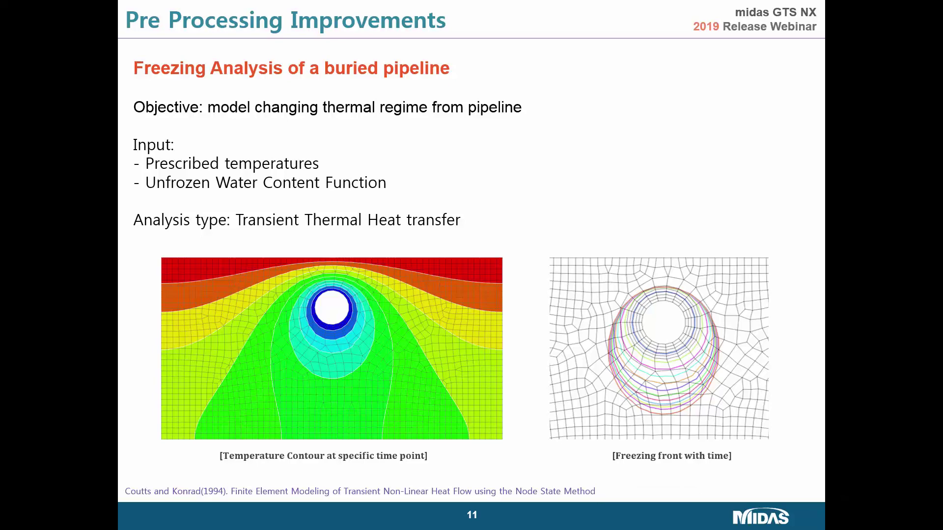
pyautogui.click(725, 379)
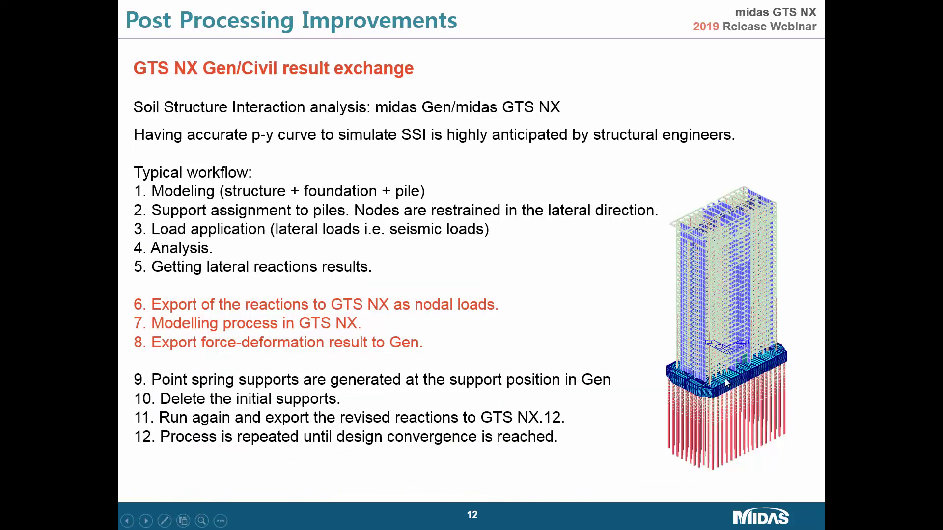